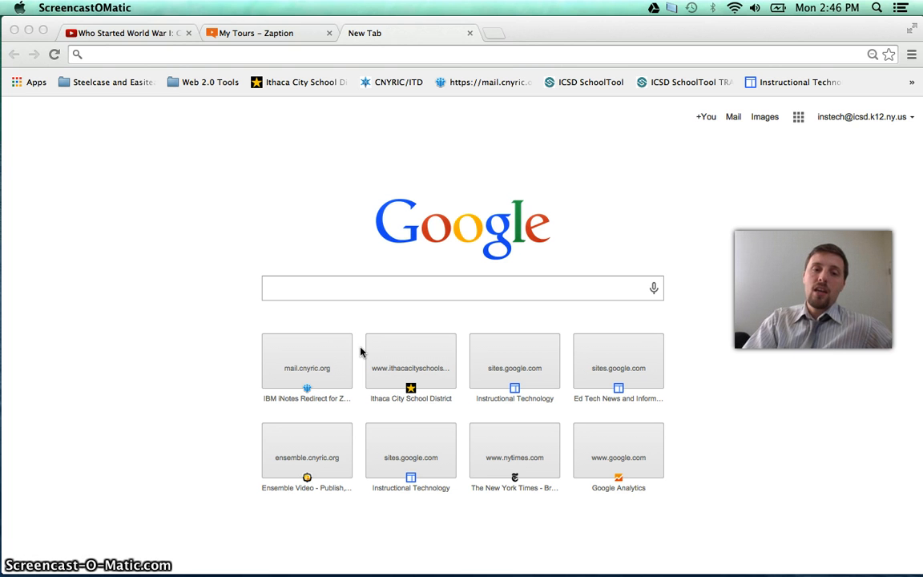
Step: Search Google for "zaption" and open the Zaption website from the results
click(324, 286)
click(340, 285)
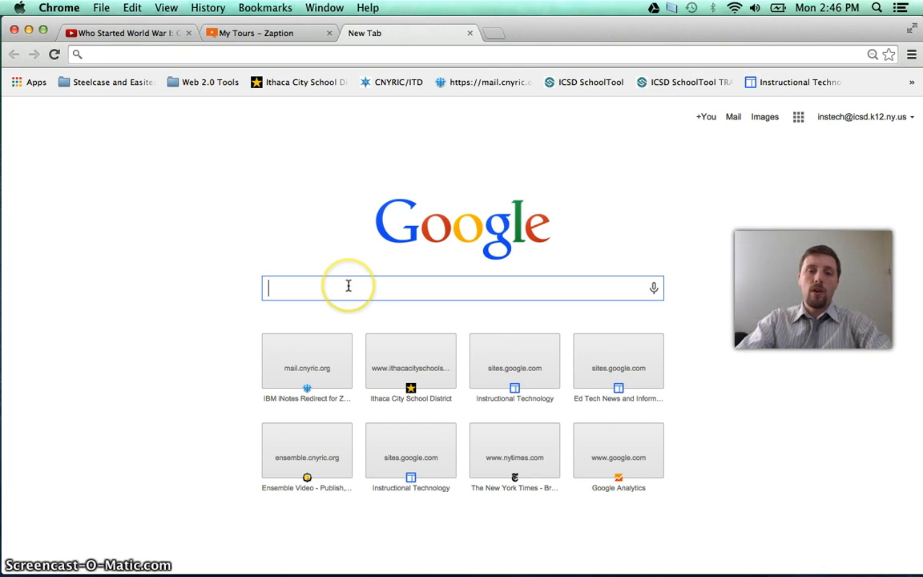
click(612, 569)
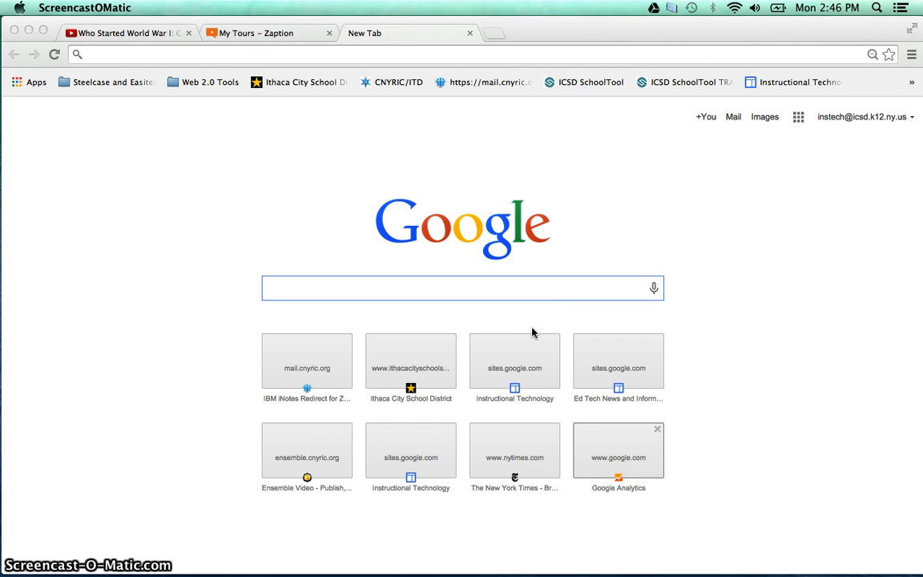
click(498, 296)
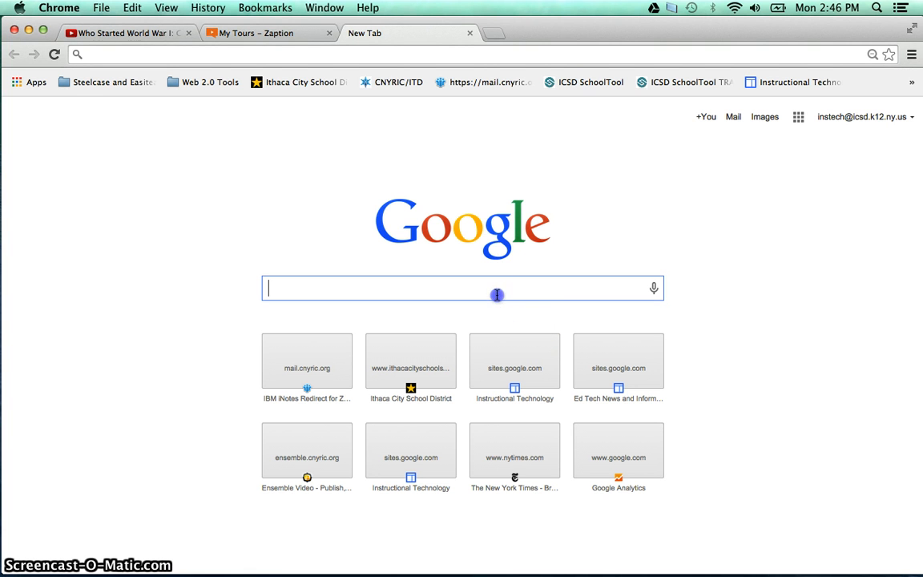
text(zaption)
key(Return)
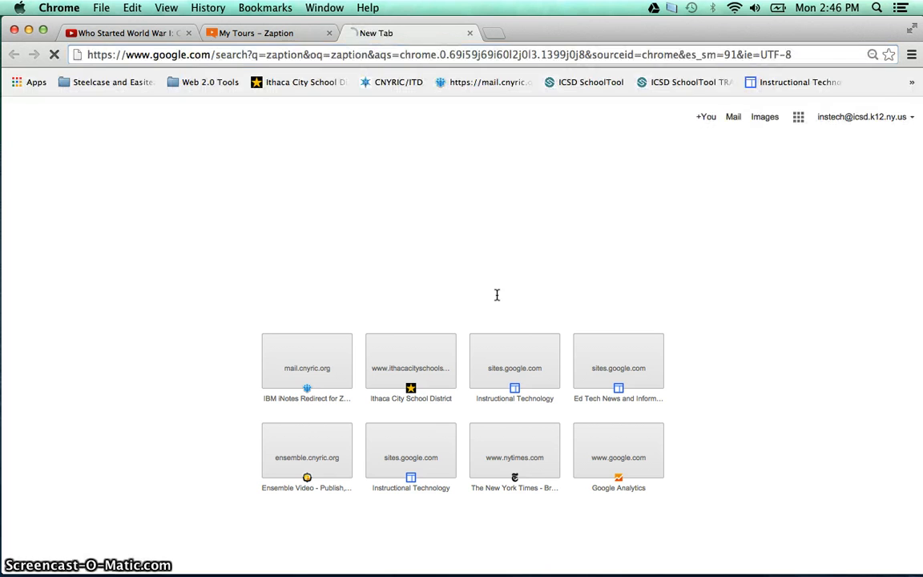
click(274, 189)
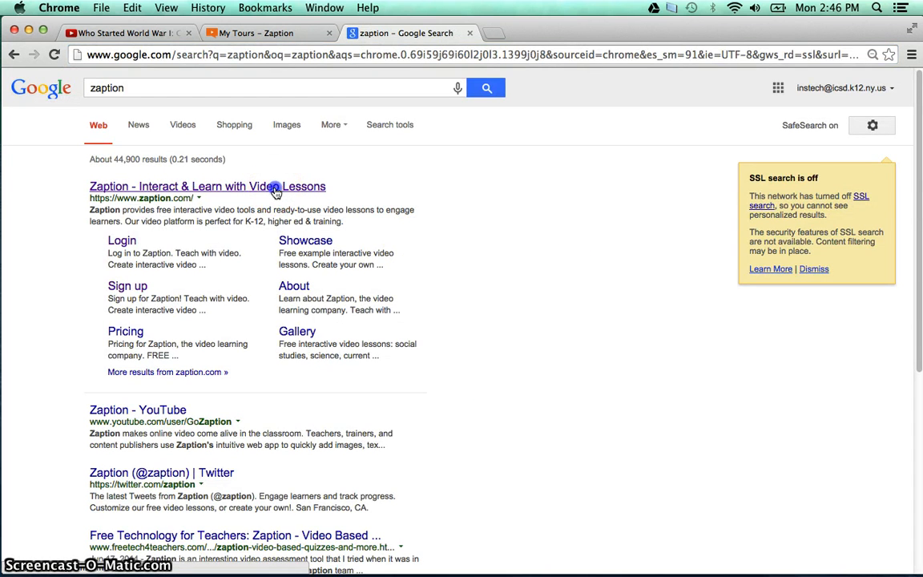
Step: Log out of Zaption and sign back in with Google, choosing the last listed school district account
click(888, 94)
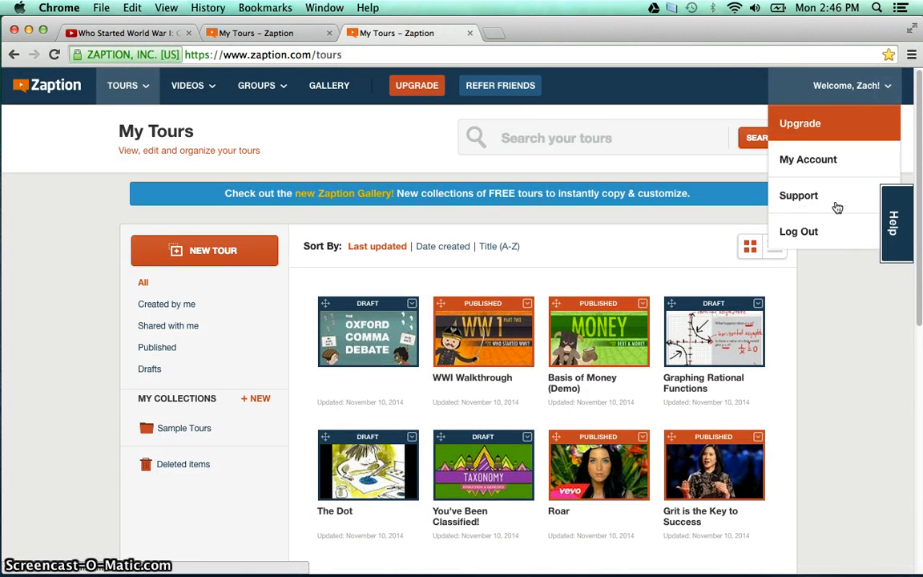
click(825, 231)
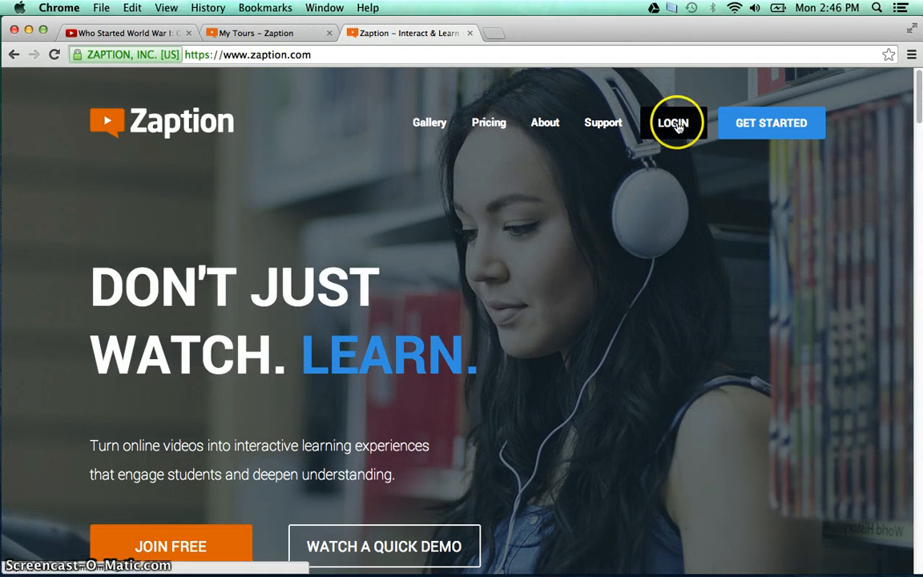
click(674, 124)
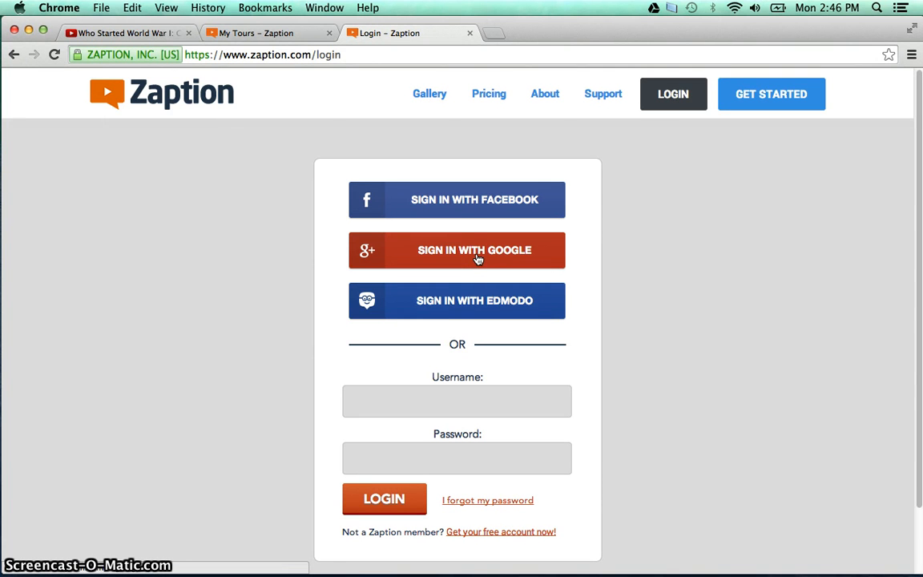
click(488, 298)
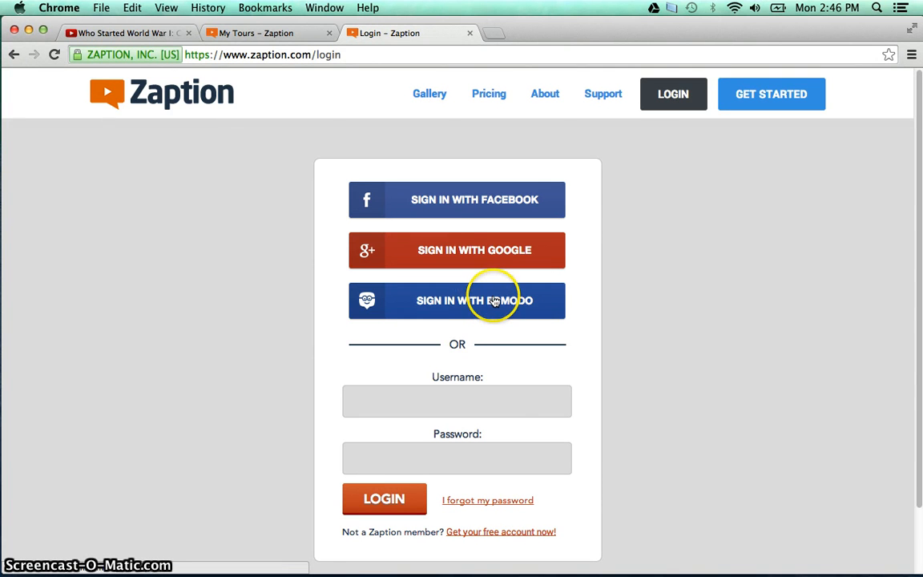
click(481, 256)
click(485, 256)
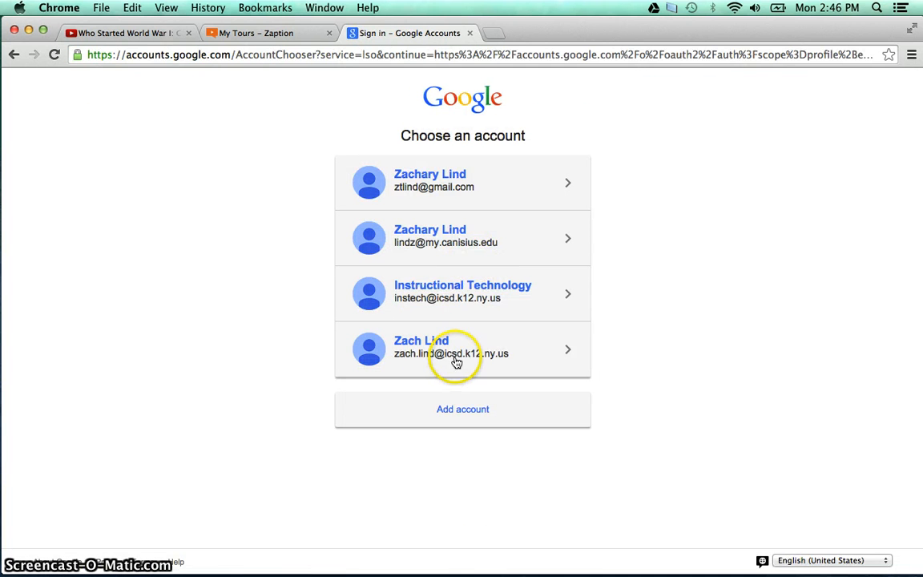
click(455, 362)
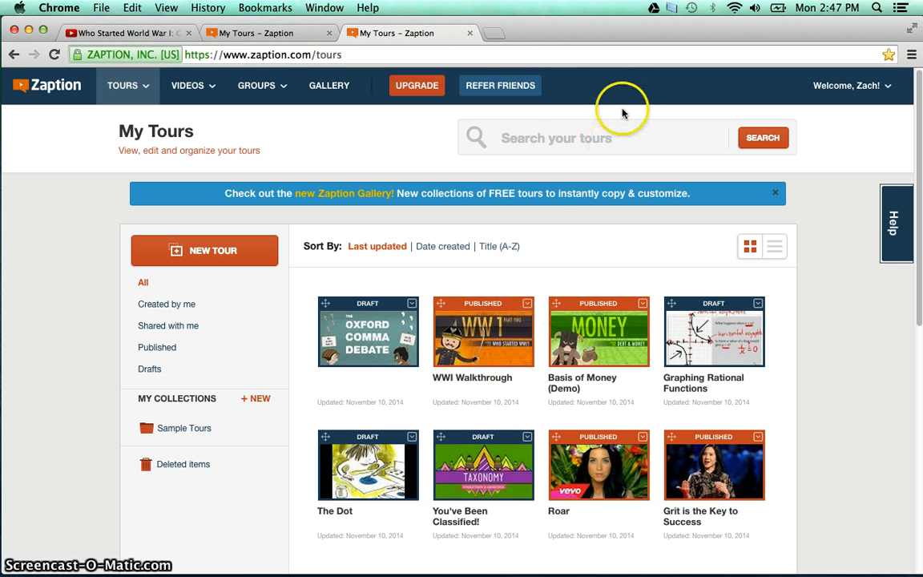
Step: Open the YouTube home page in a new browser tab
click(490, 33)
text(outub)
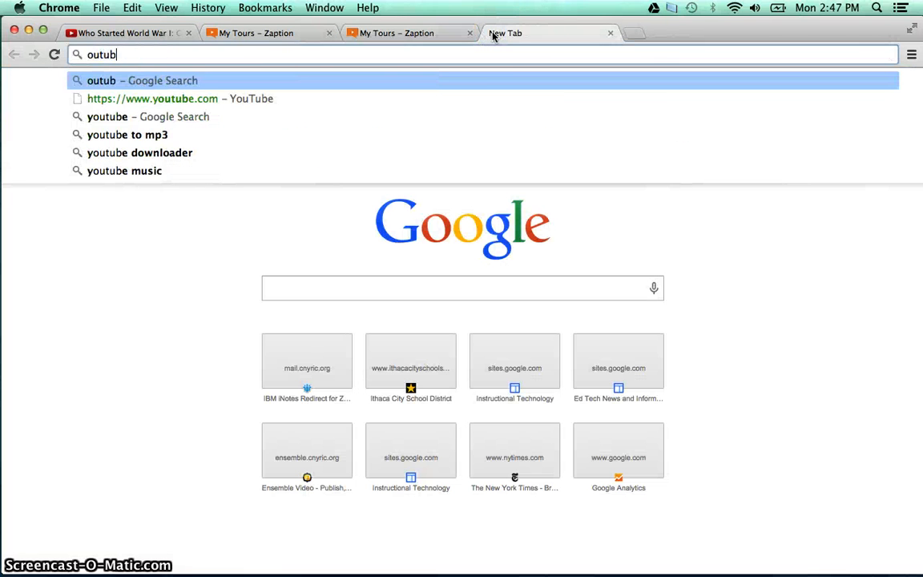
key(BackSpace)
key(BackSpace)
key(BackSpace)
key(BackSpace)
text(you)
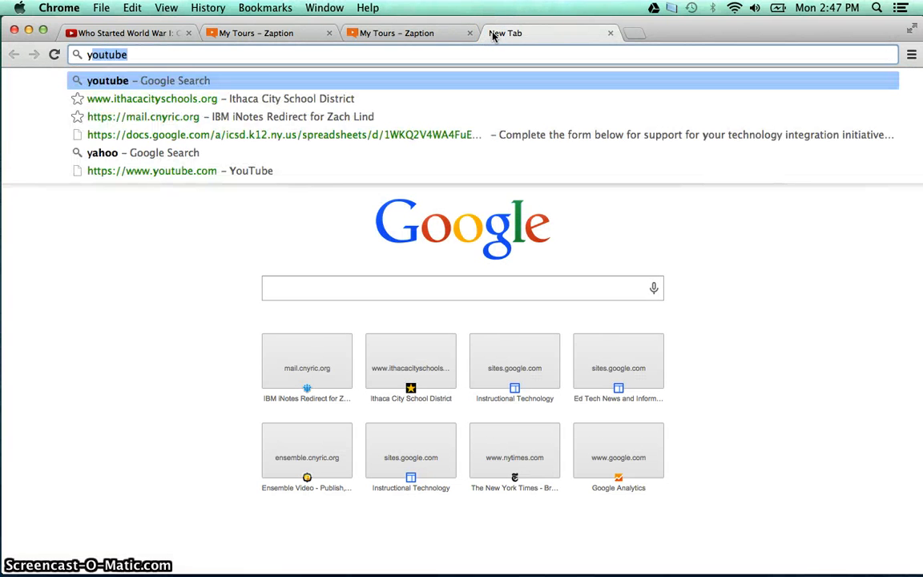
text(tube.c)
key(Return)
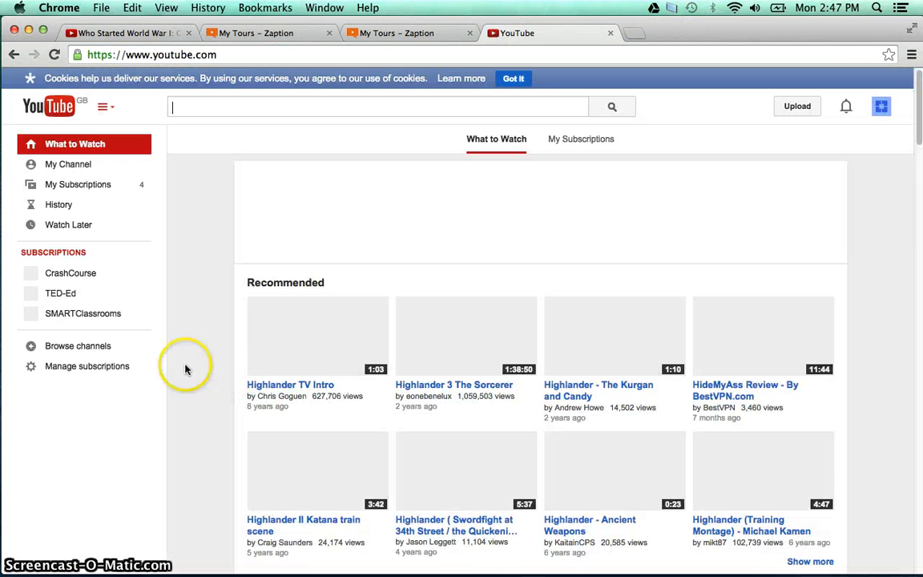
Step: Open the video "Grammar's great divide: The Oxford comma" from the subscribed TED-Ed channel and pause it
click(67, 295)
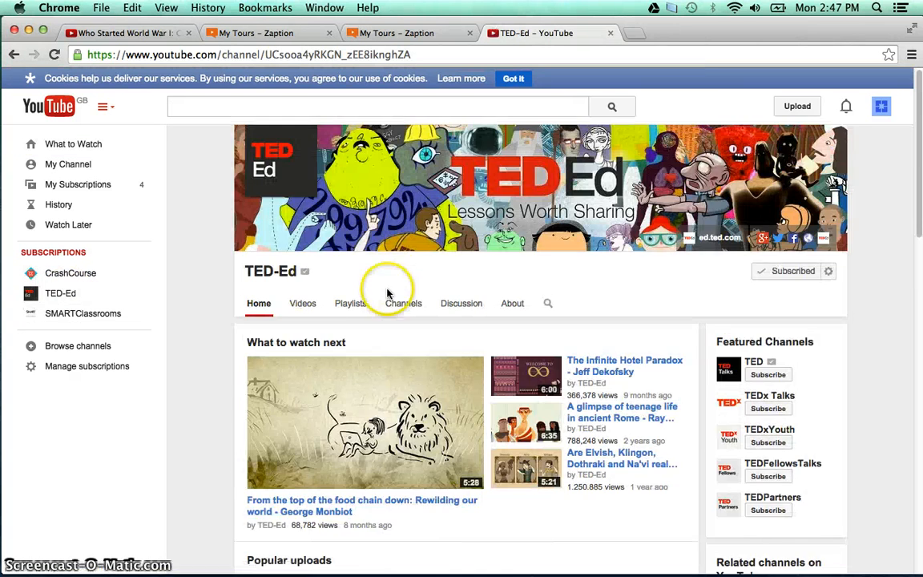
scroll(385, 272, down, 5)
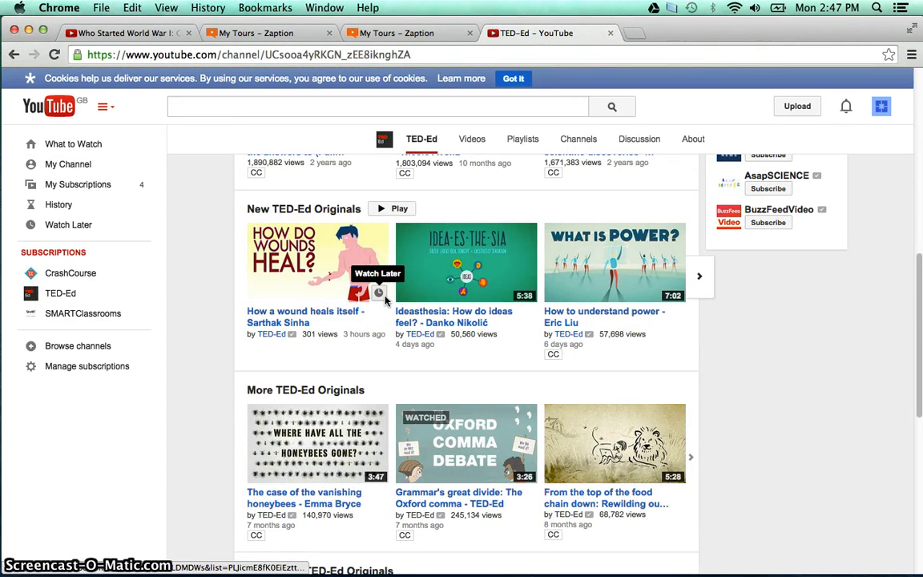
scroll(384, 304, down, 1)
click(467, 437)
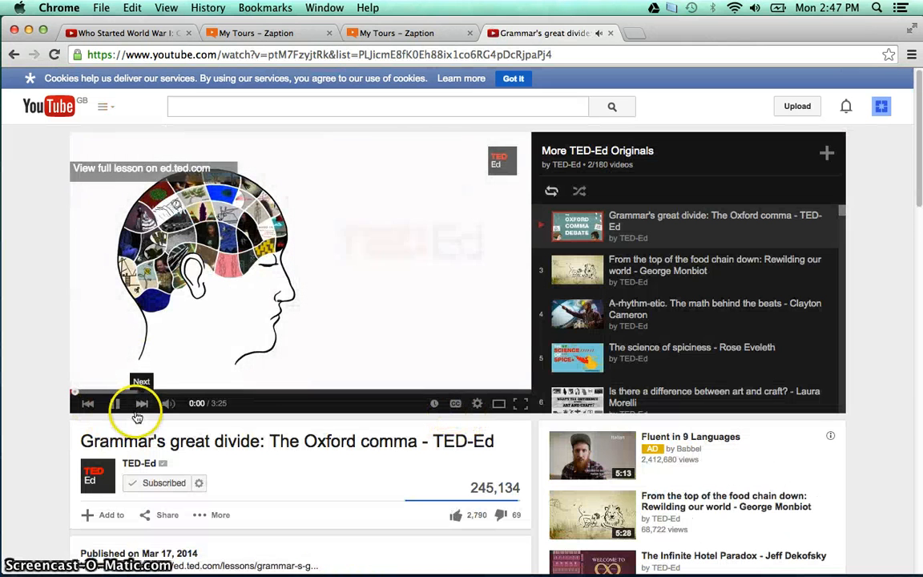
click(117, 404)
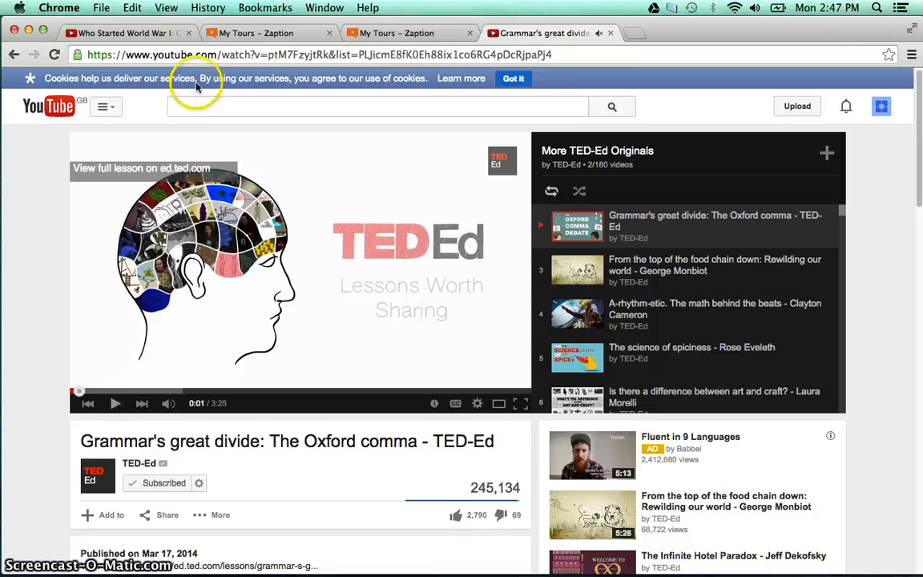
Step: Copy the web address of the Oxford comma video
click(154, 55)
click(145, 56)
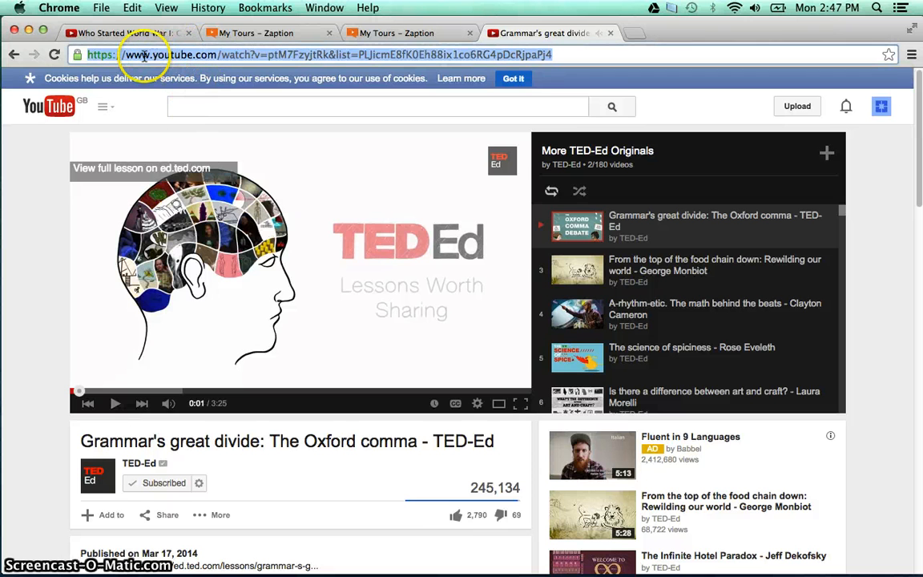
right_click(145, 56)
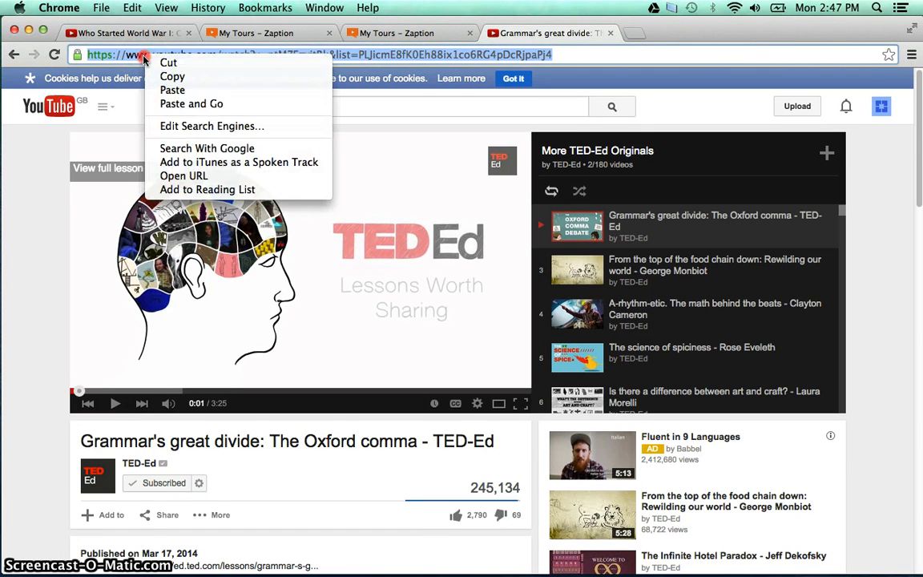
click(204, 77)
Step: Return to Zaption's My Tours page and delete the untitled Oxford Comma Debate draft tour
click(385, 35)
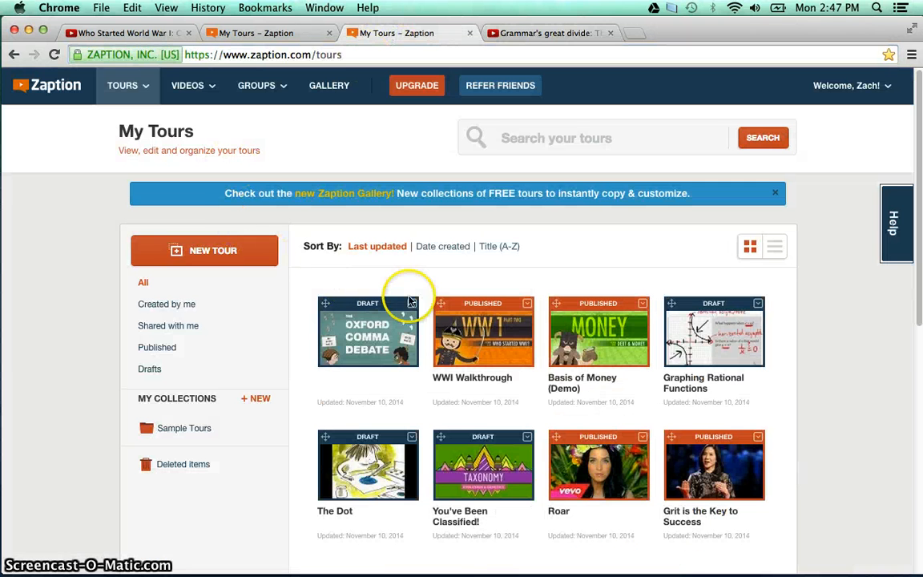
click(410, 303)
click(428, 317)
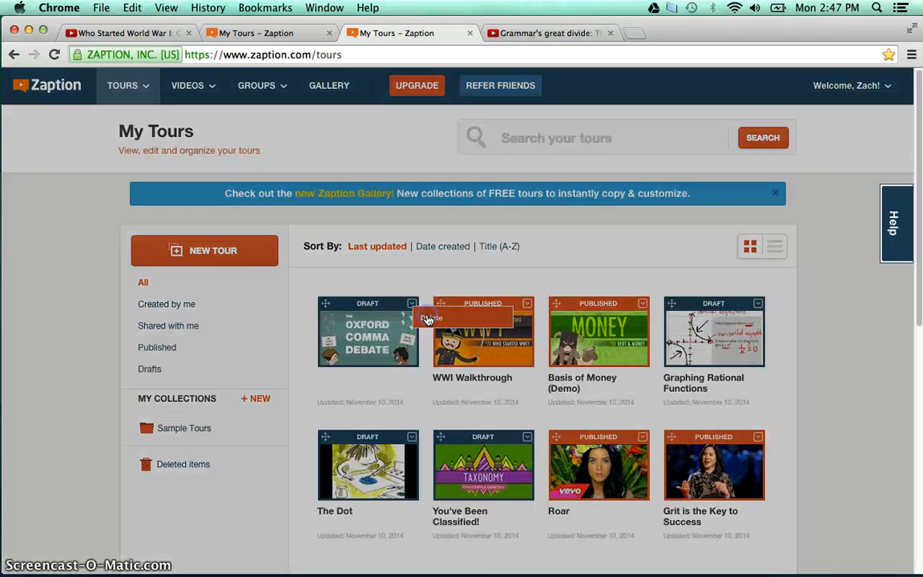
click(508, 227)
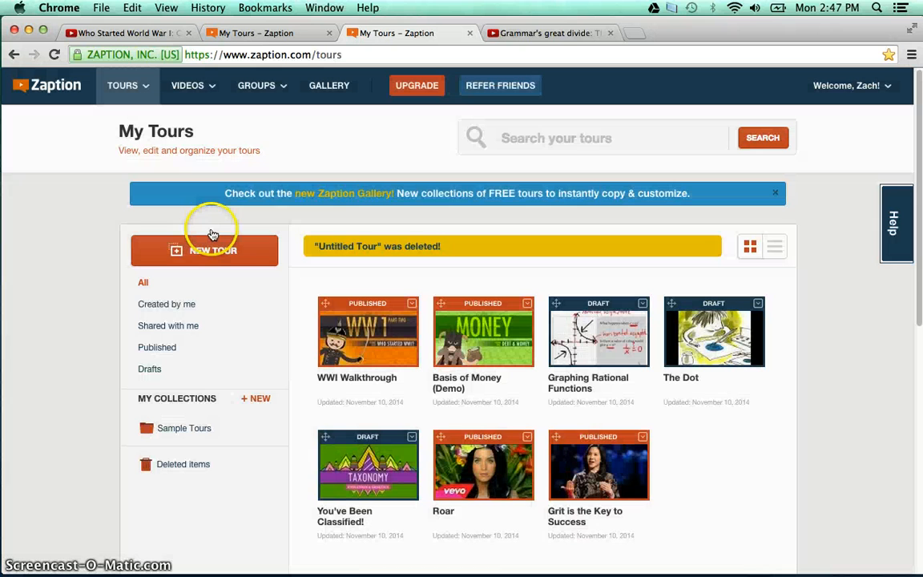
Step: Create a new tour, find the Oxford comma video by pasting its copied URL, and add it to the tour
click(207, 240)
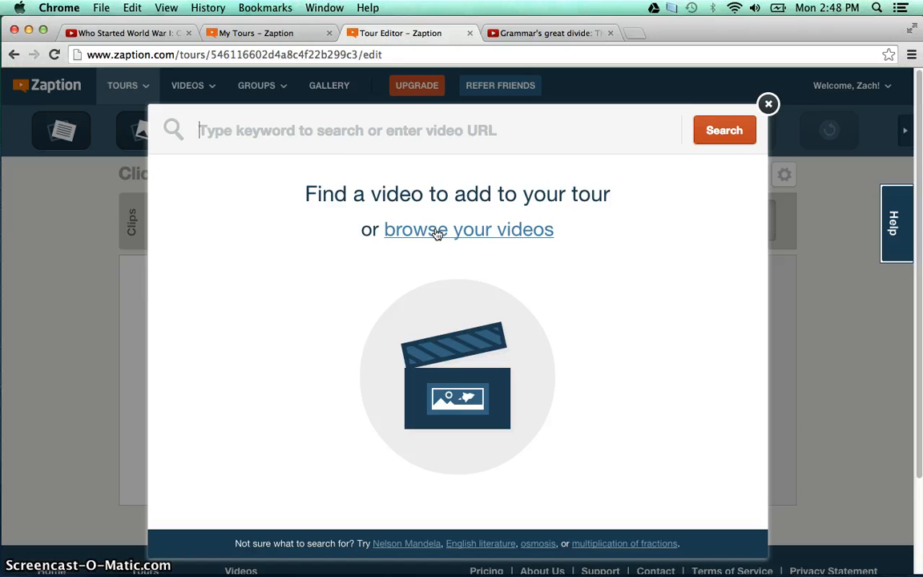
right_click(285, 132)
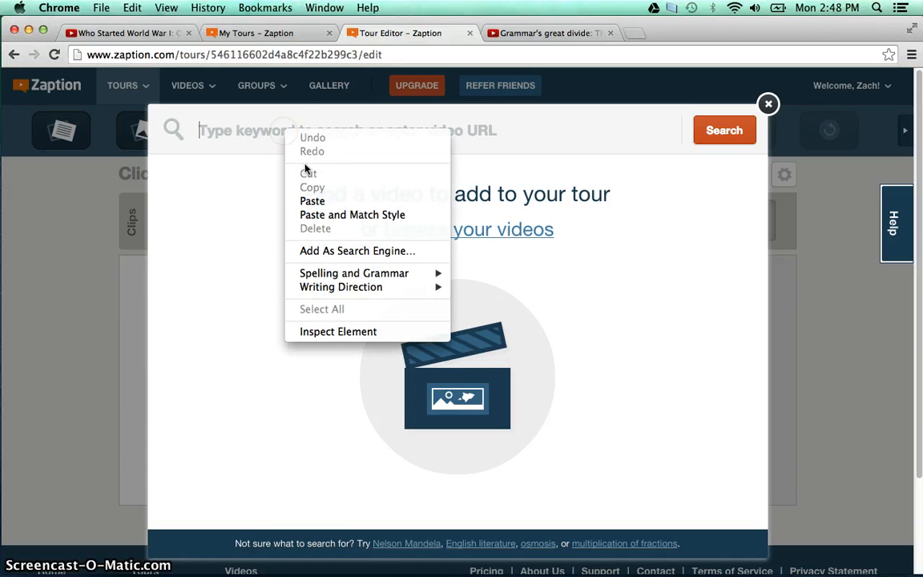
click(312, 201)
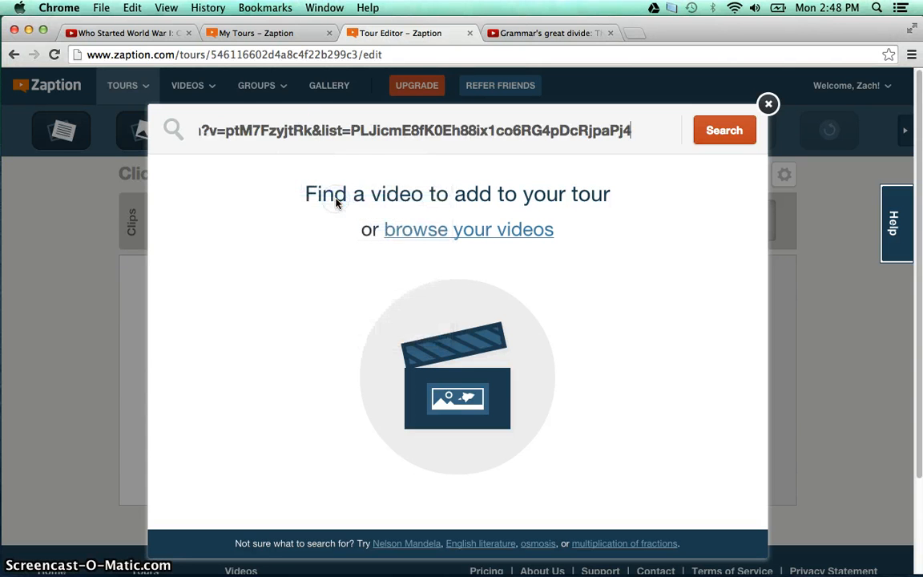
click(729, 136)
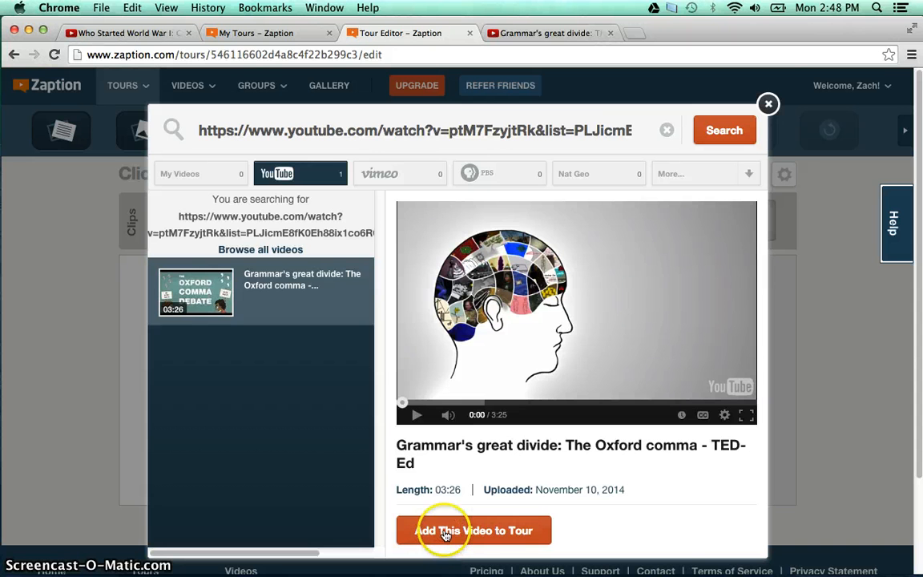
click(445, 533)
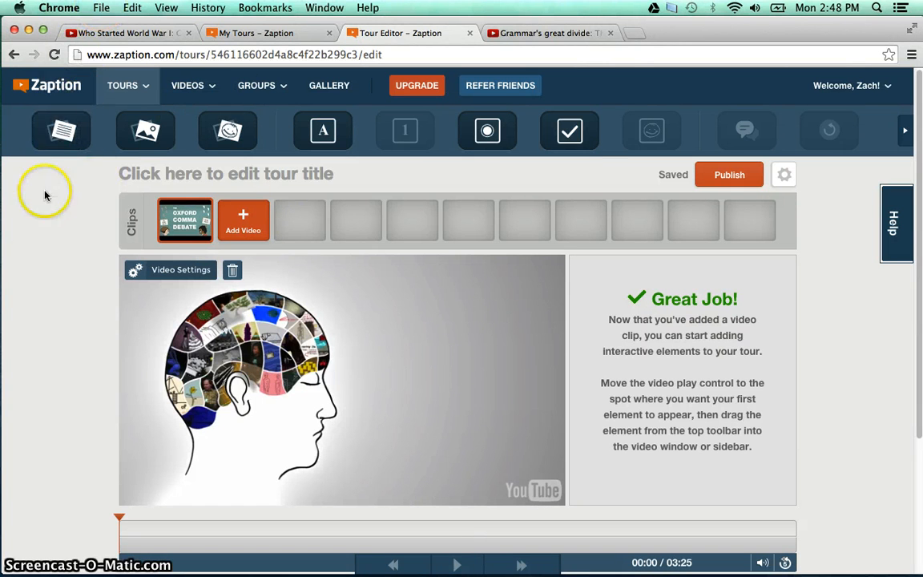
Step: Add a text slide to the sidebar at the video's start reading "Hi Students!! Please watch this video and respond at the proper points."
scroll(64, 250, down, 2)
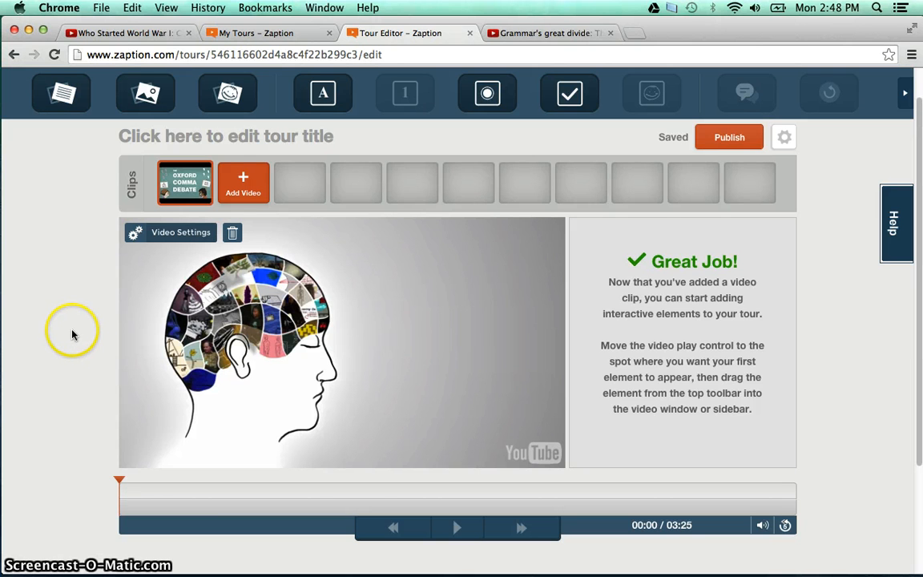
scroll(71, 330, up, 1)
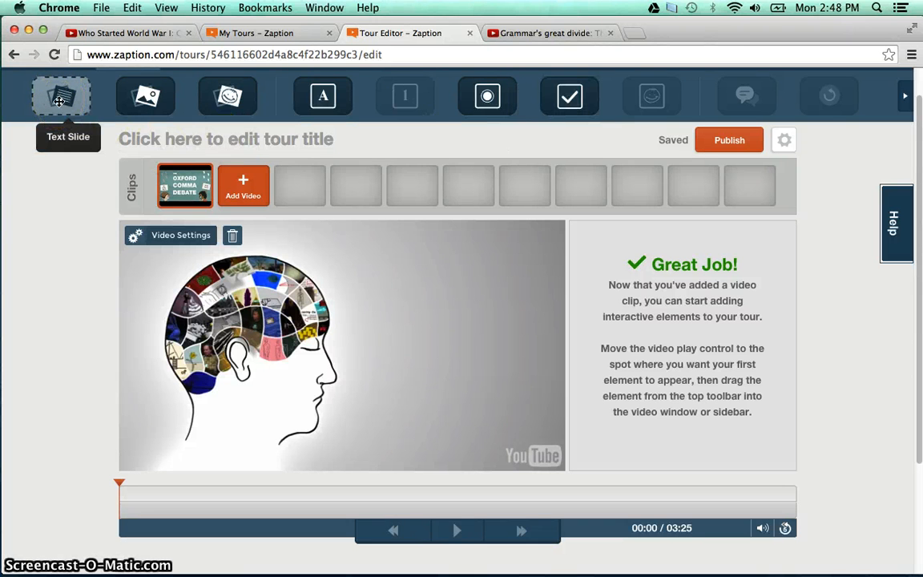
drag(57, 102, 742, 323)
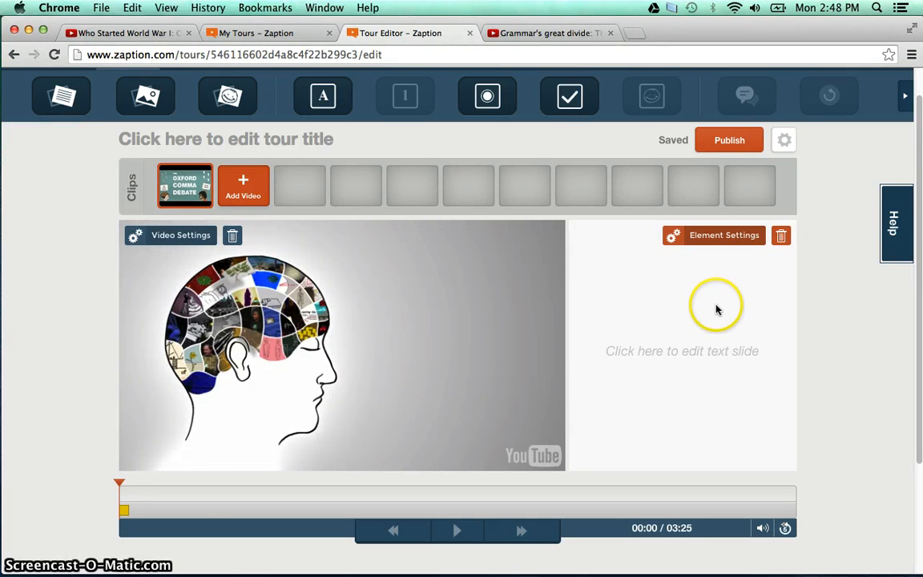
click(662, 346)
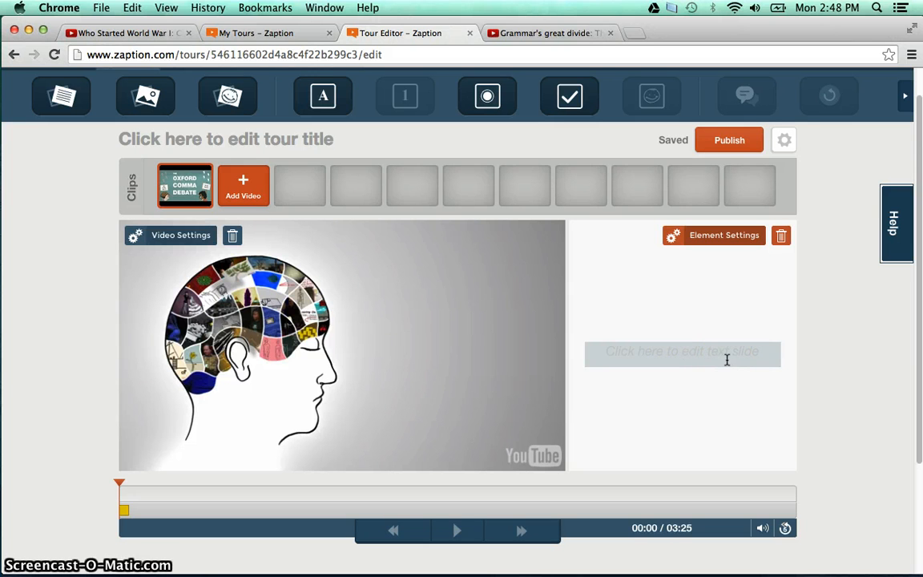
text(Hi Students)
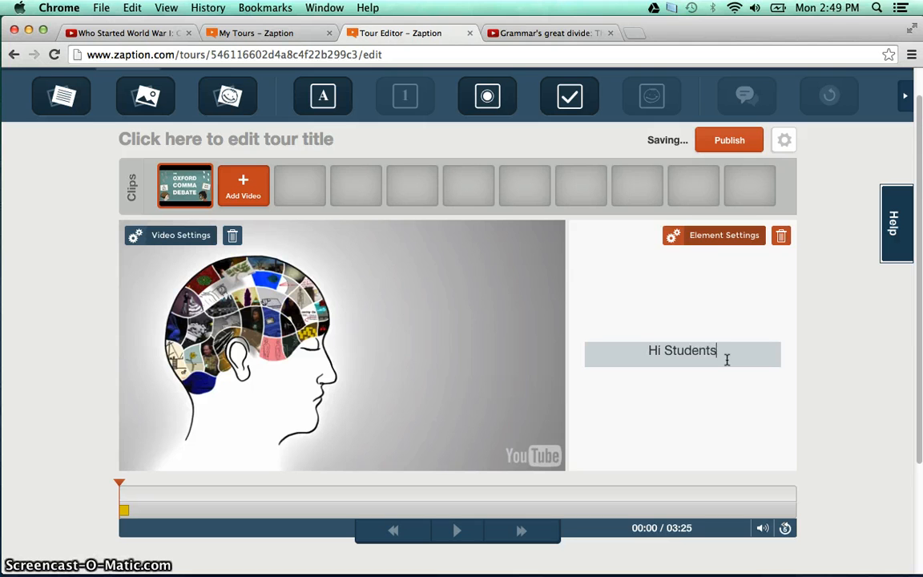
text(!!)
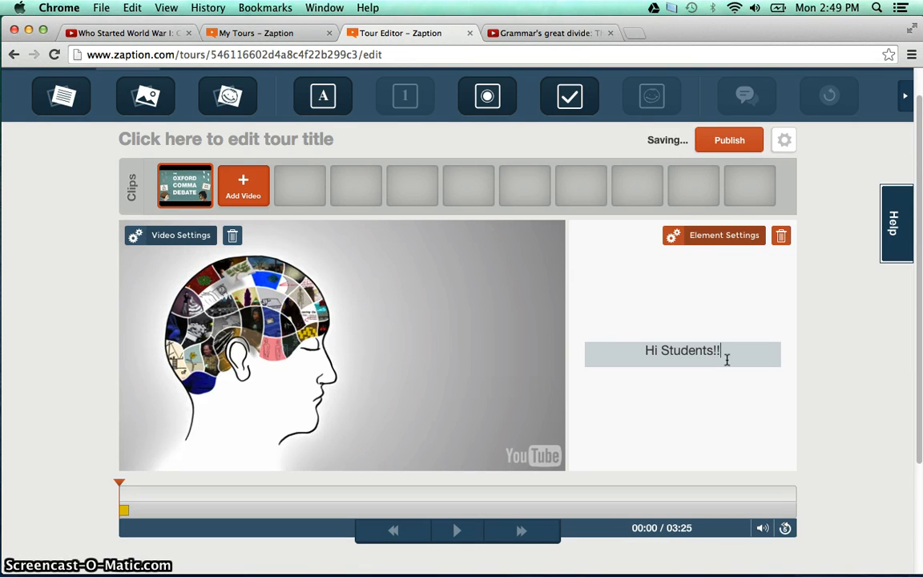
text( Please wat)
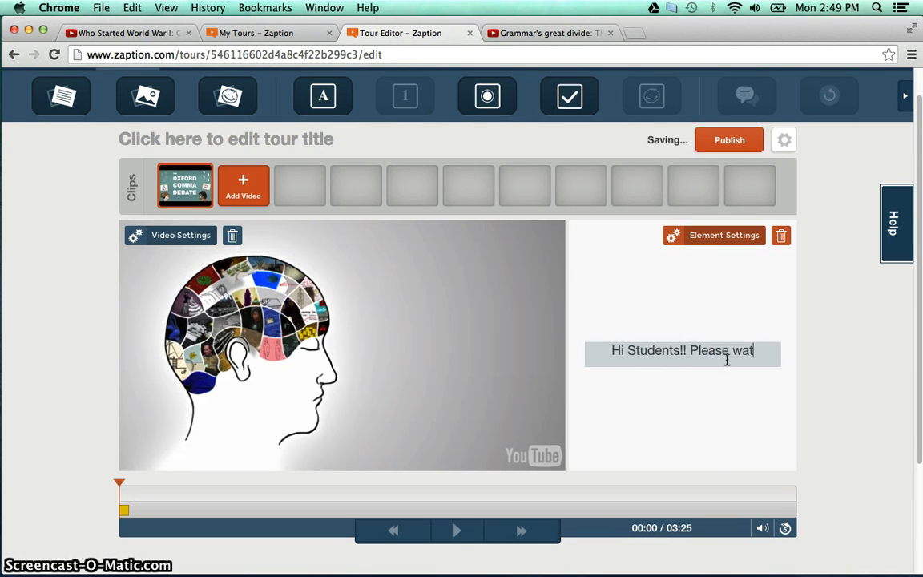
text(ch this vi)
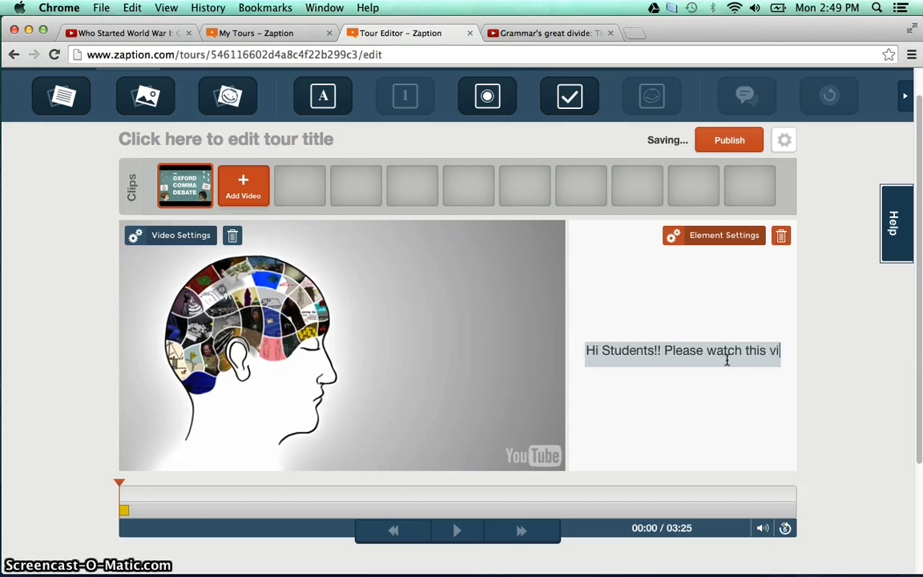
text(deo and respond to)
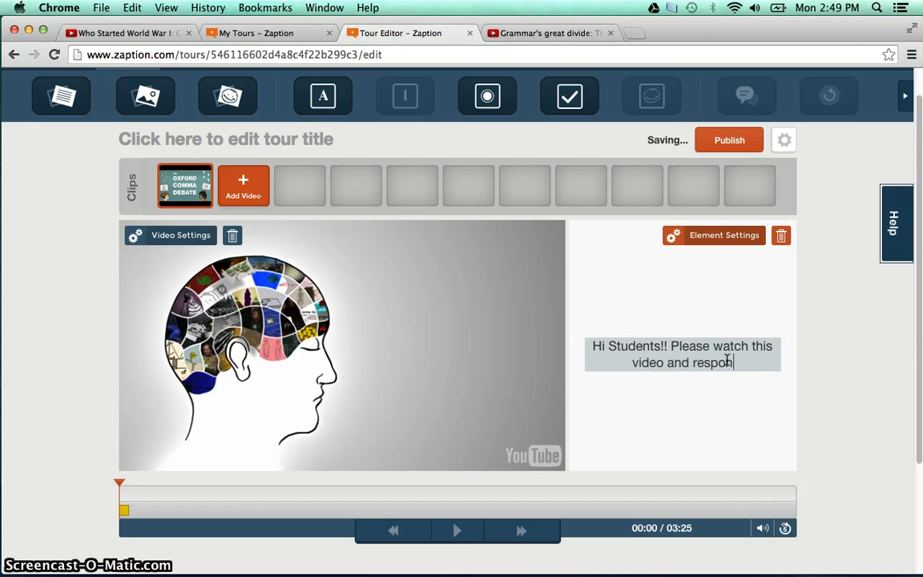
key(BackSpace)
key(BackSpace)
text(at )
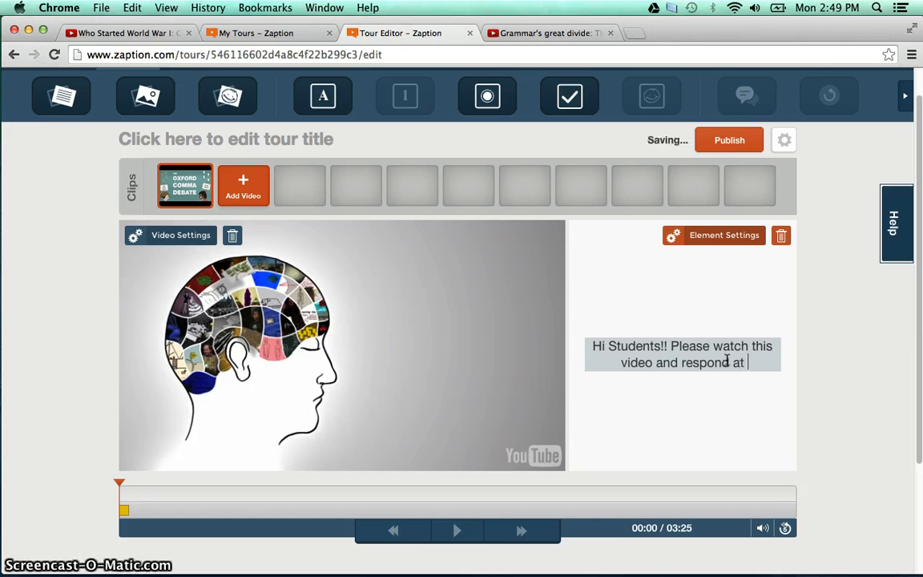
text(the proper points.)
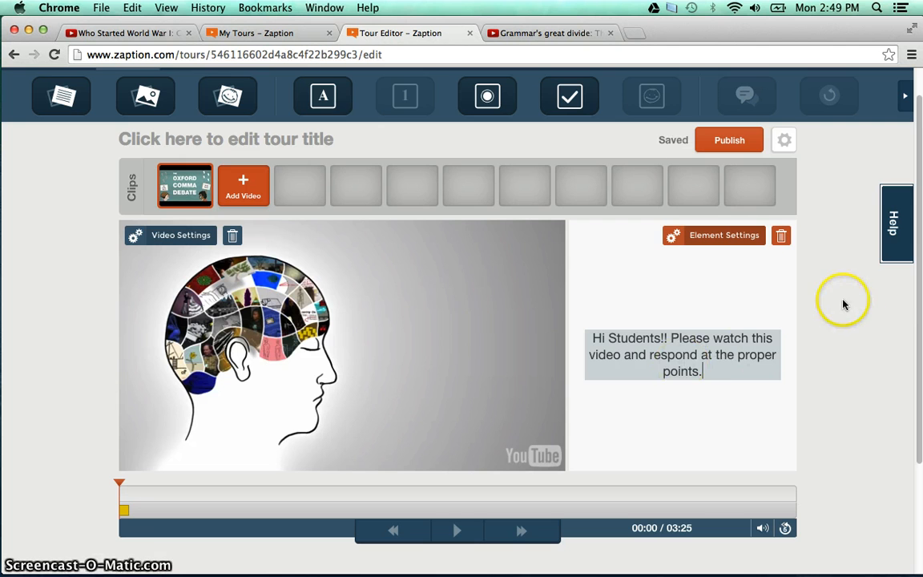
Step: Set the sidebar text slide's duration to 5.0 seconds
click(745, 235)
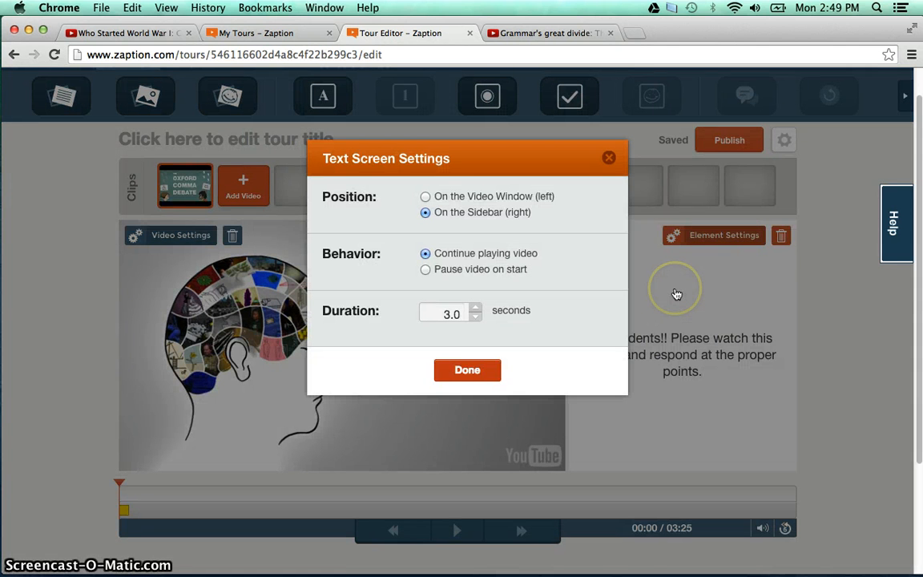
drag(451, 315, 446, 313)
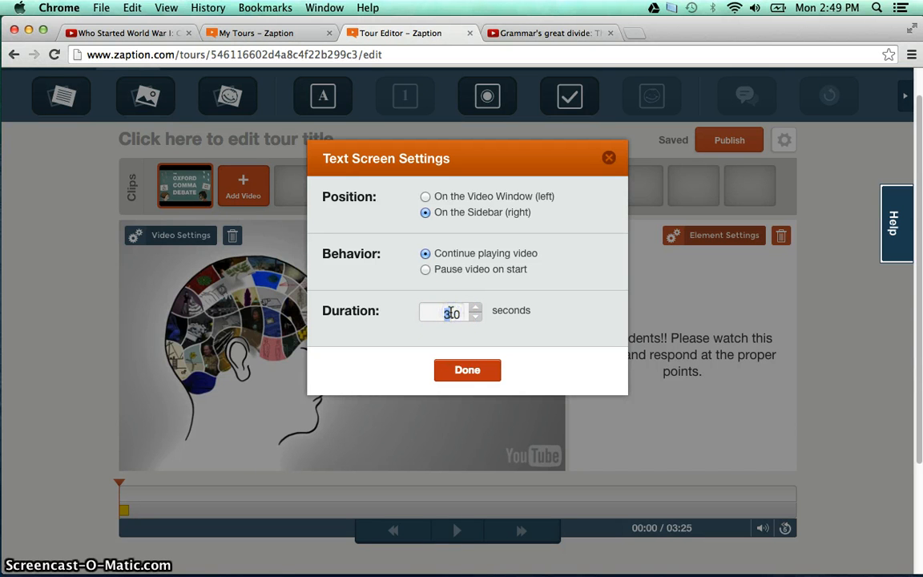
text(5)
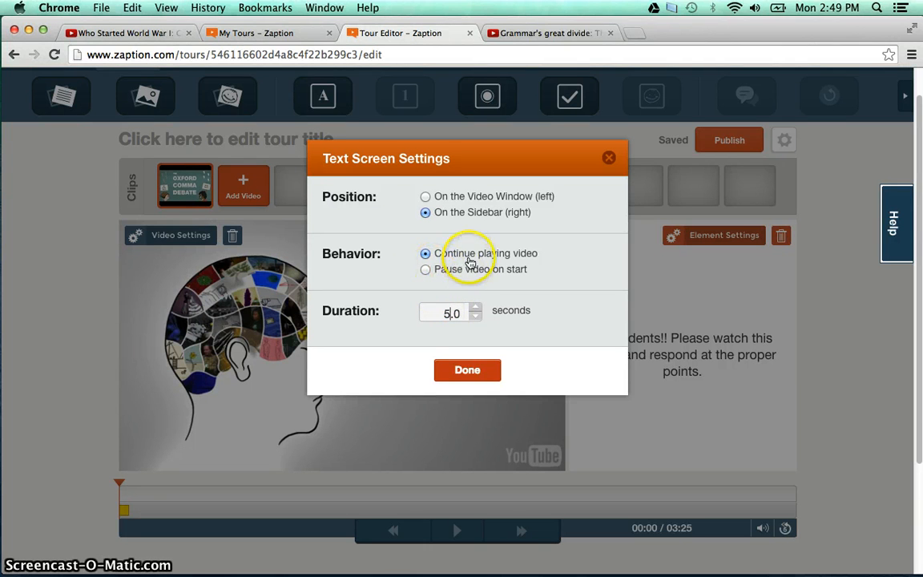
click(473, 372)
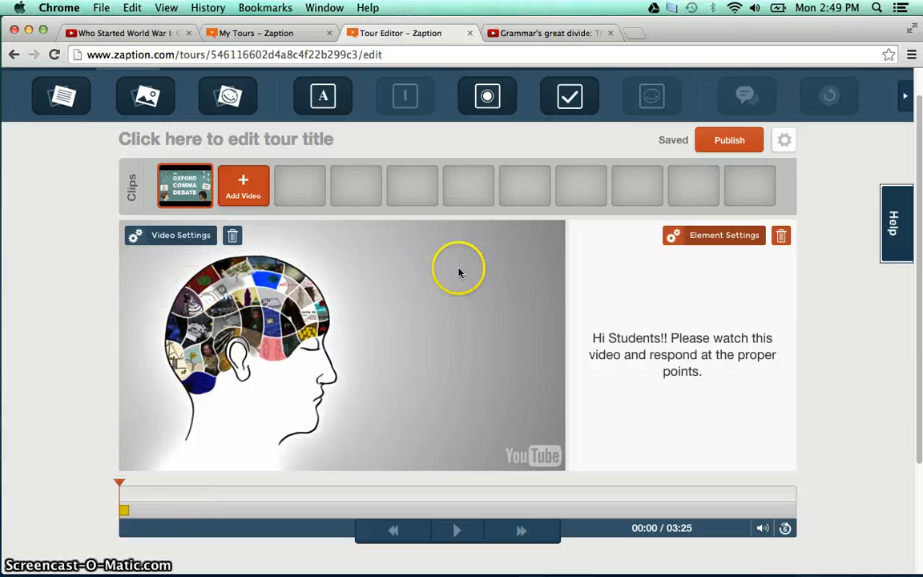
Step: Add a text slide over the video at 00:04 reading "Think about the importance of punctuation while you watch this video."
drag(121, 484, 130, 478)
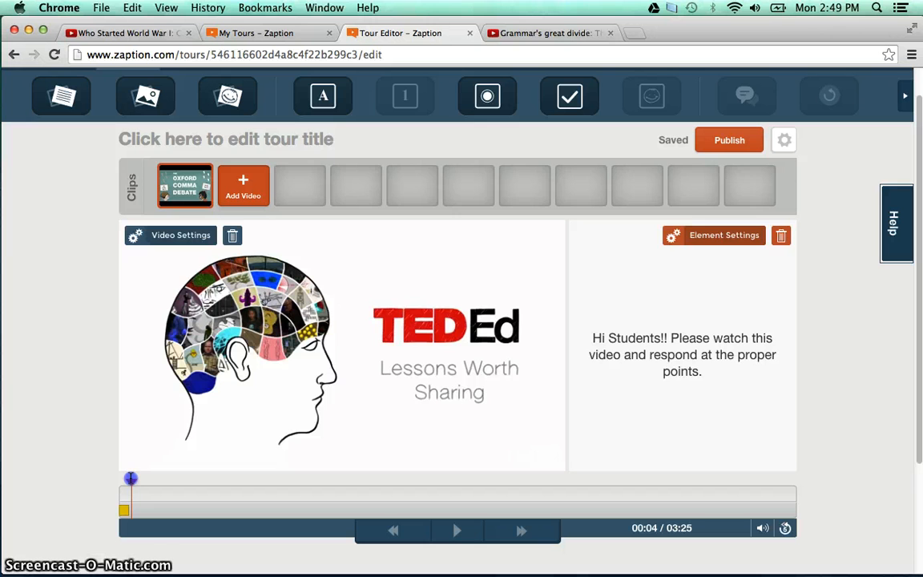
drag(68, 96, 344, 284)
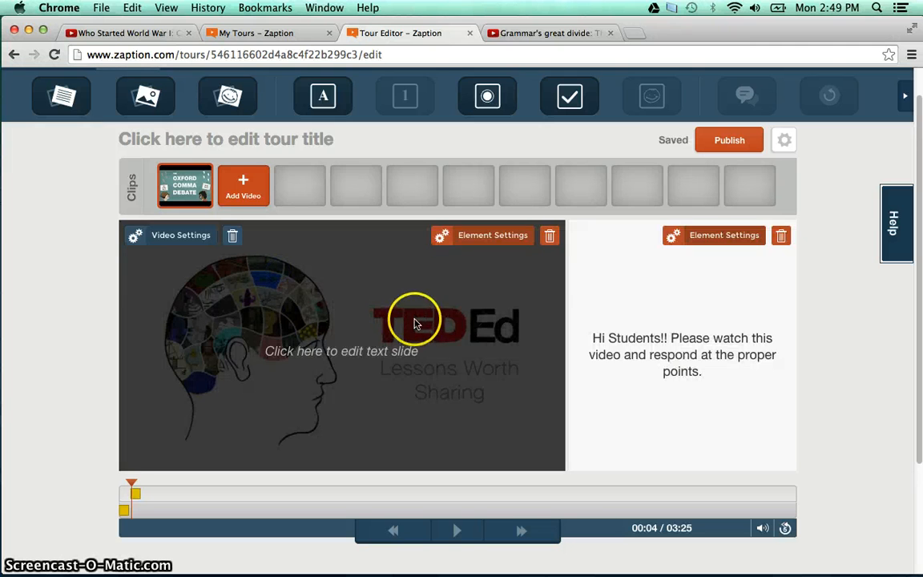
click(369, 350)
text(Th)
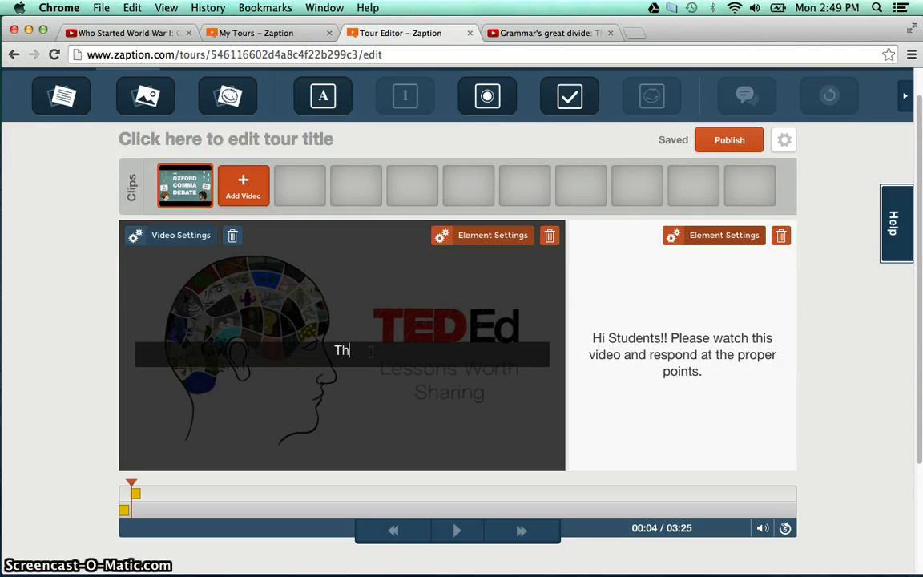
text(ink about)
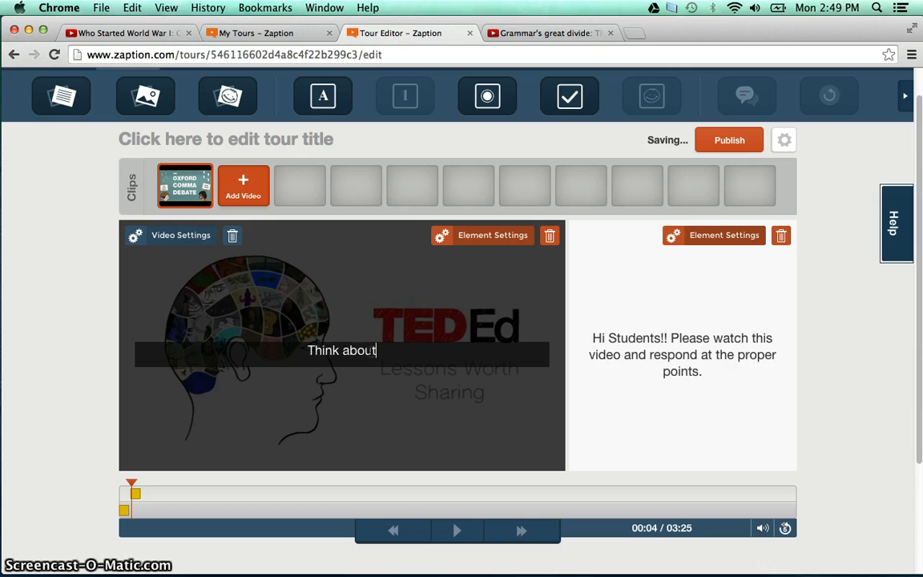
text( the importan)
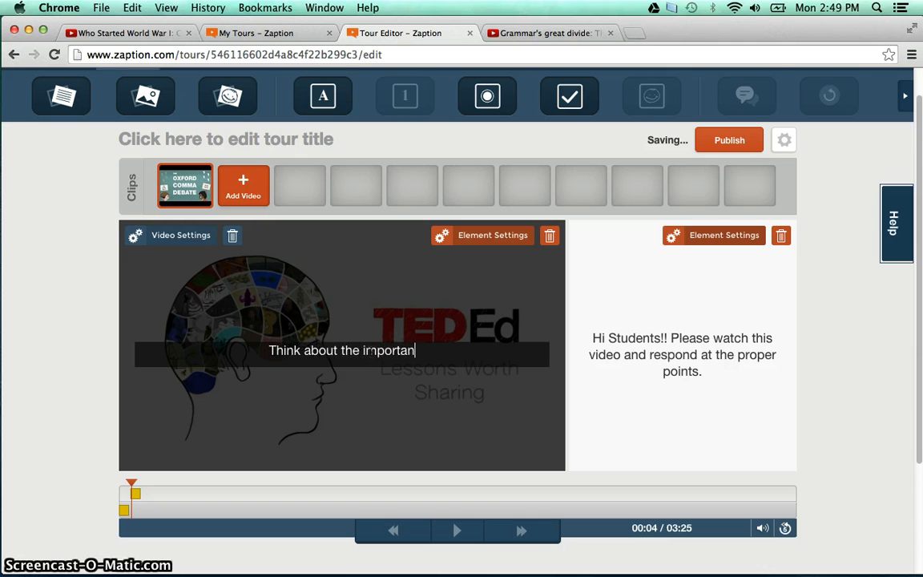
text(ce of punc)
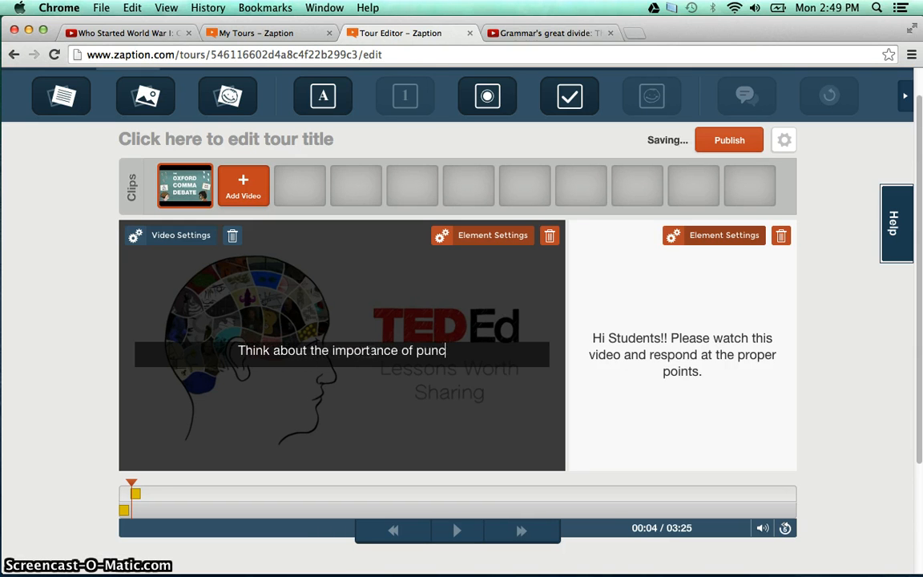
text(tuation whil)
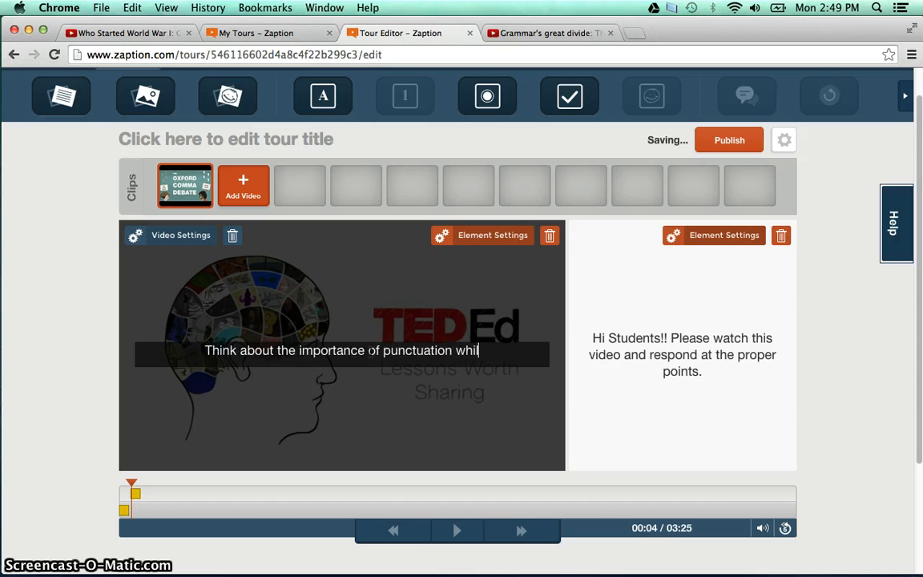
text(e you watch )
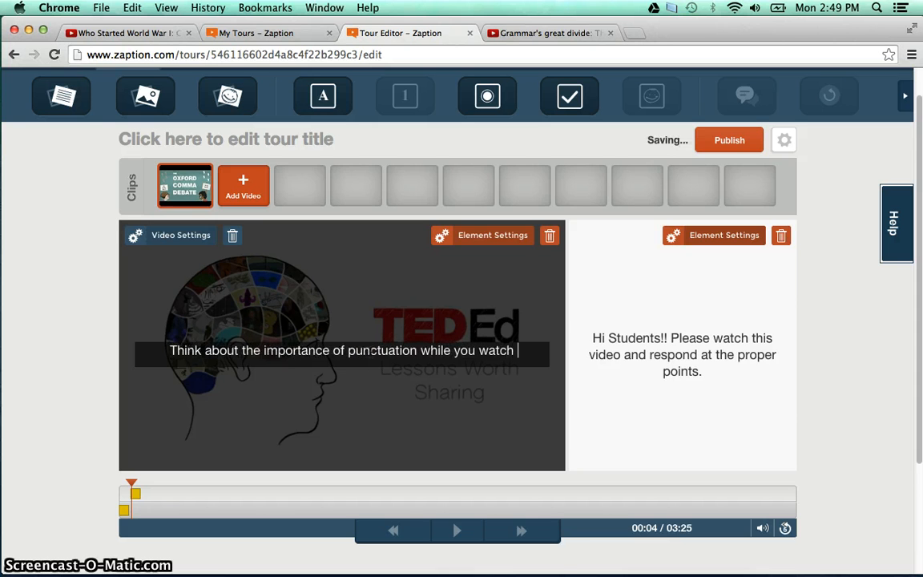
text(this video.)
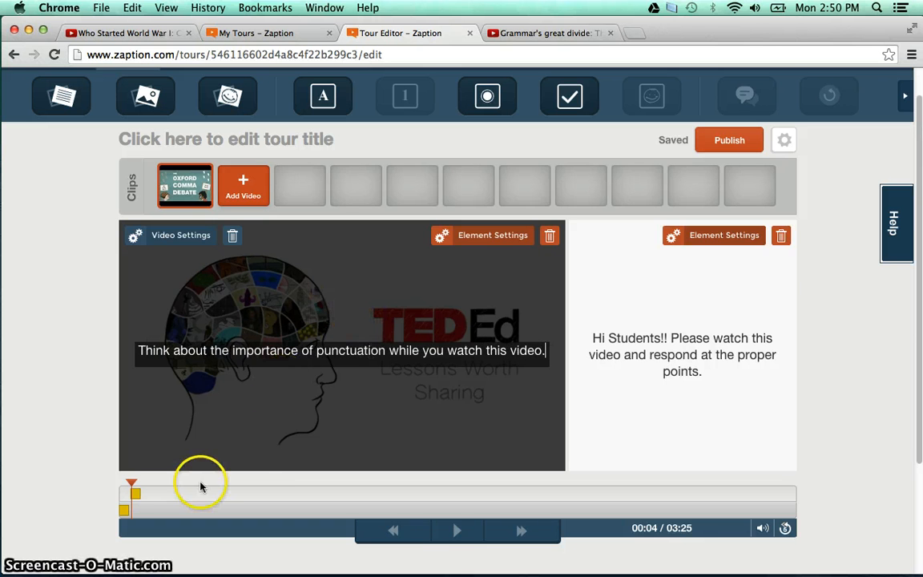
Step: Configure the slide over the video to pause the video on start, wait for the user to click Play, and use a black background
click(478, 234)
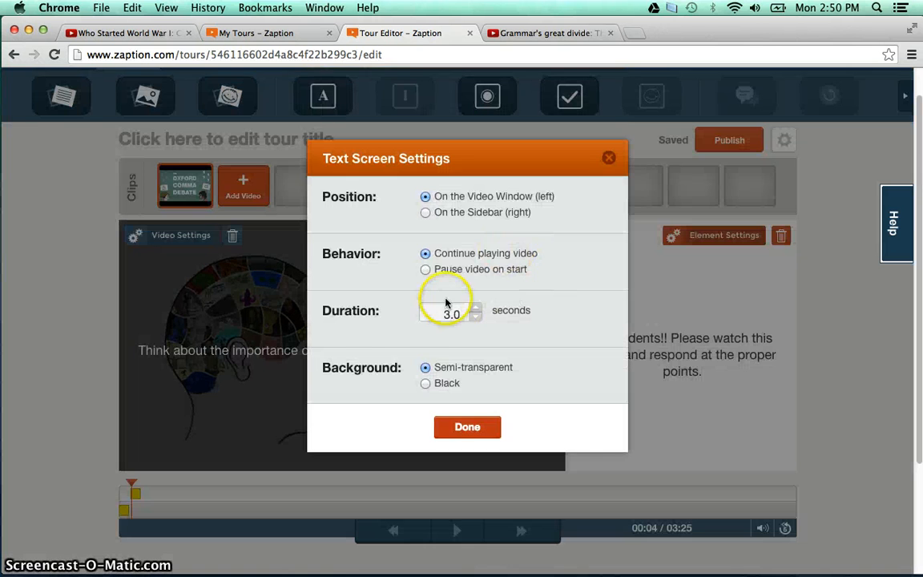
click(425, 270)
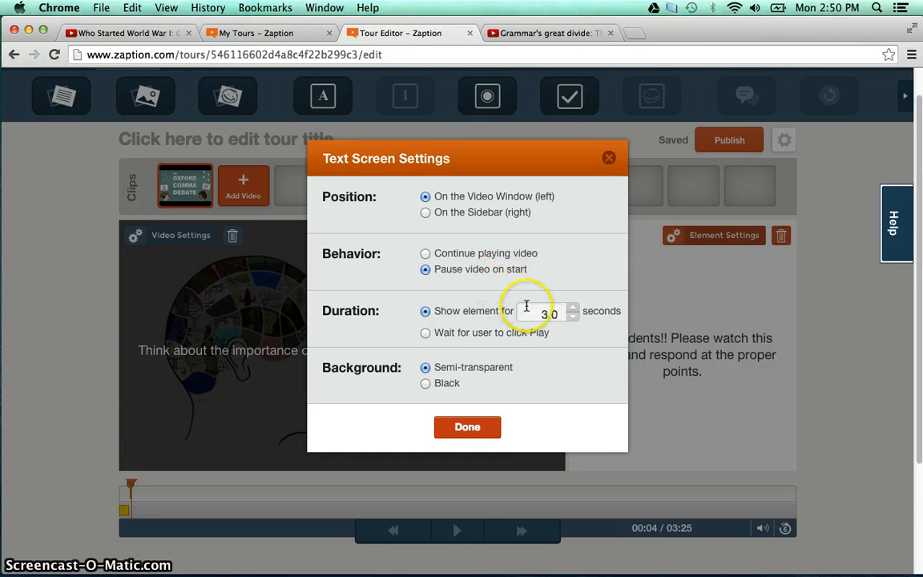
click(426, 332)
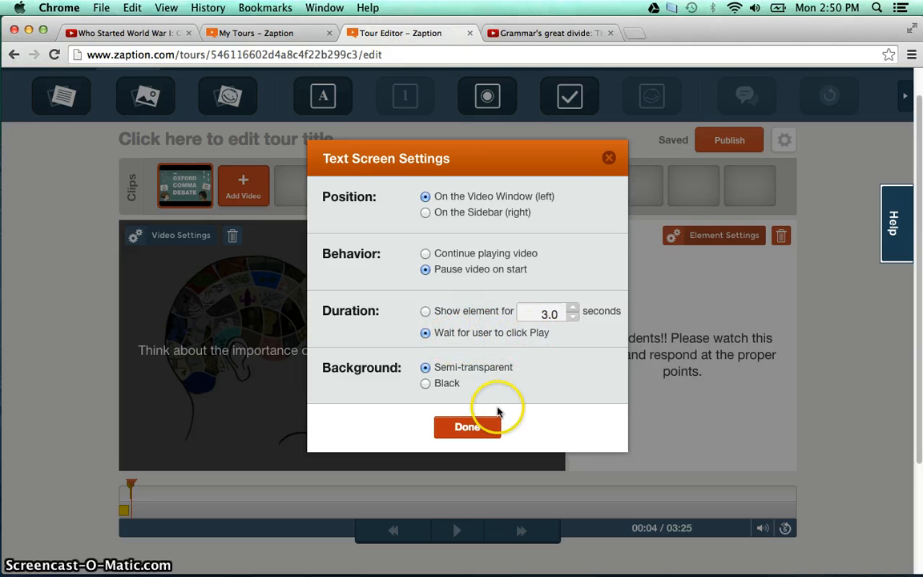
click(425, 384)
click(466, 426)
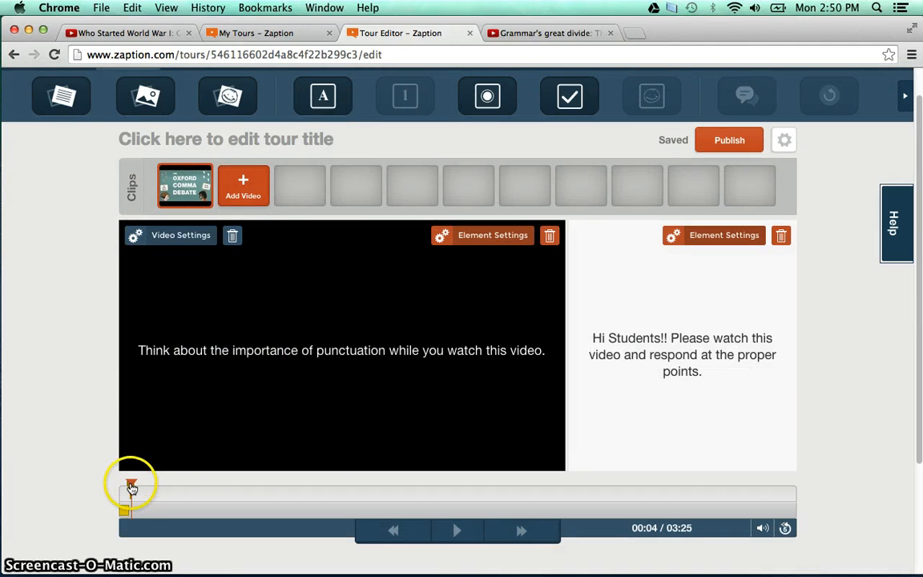
Step: Play the tour from 00:00 to preview how both text slides appear
drag(131, 486, 99, 482)
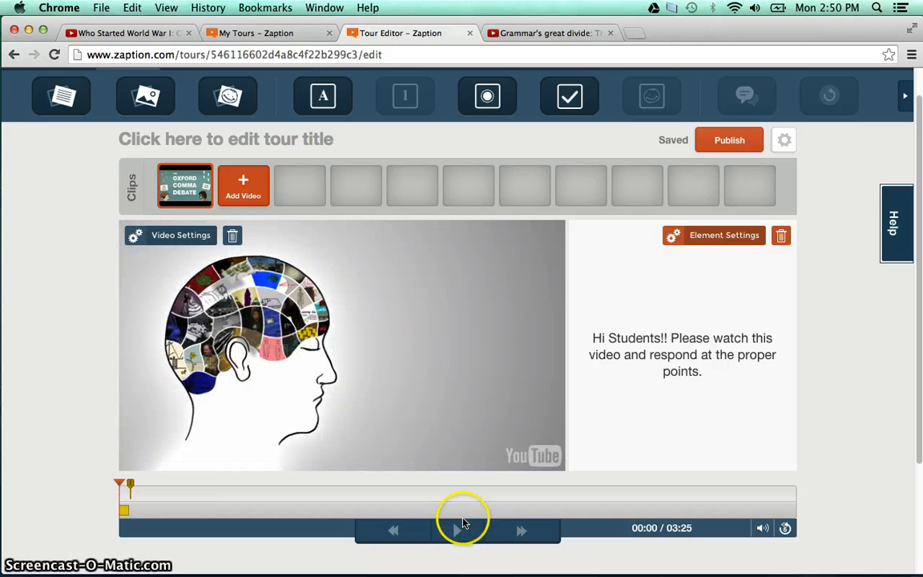
click(456, 530)
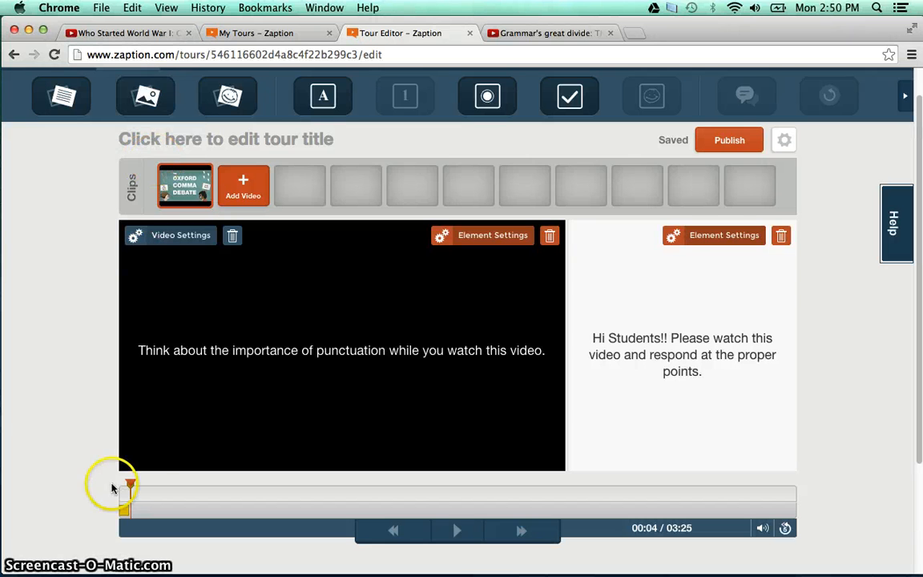
Step: Add a drawing element to the sidebar at 00:06 and handwrite "Hi students" on it
drag(132, 486, 138, 482)
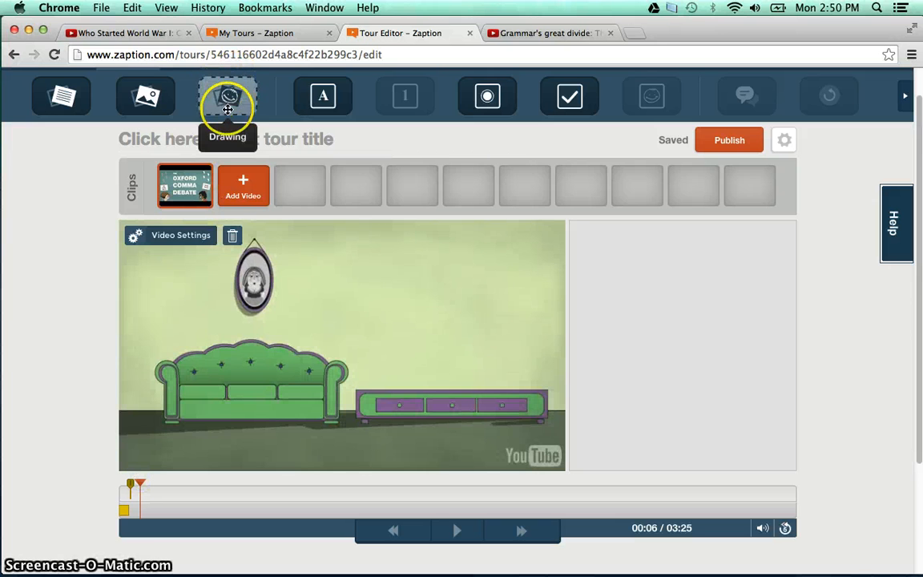
drag(233, 89, 693, 274)
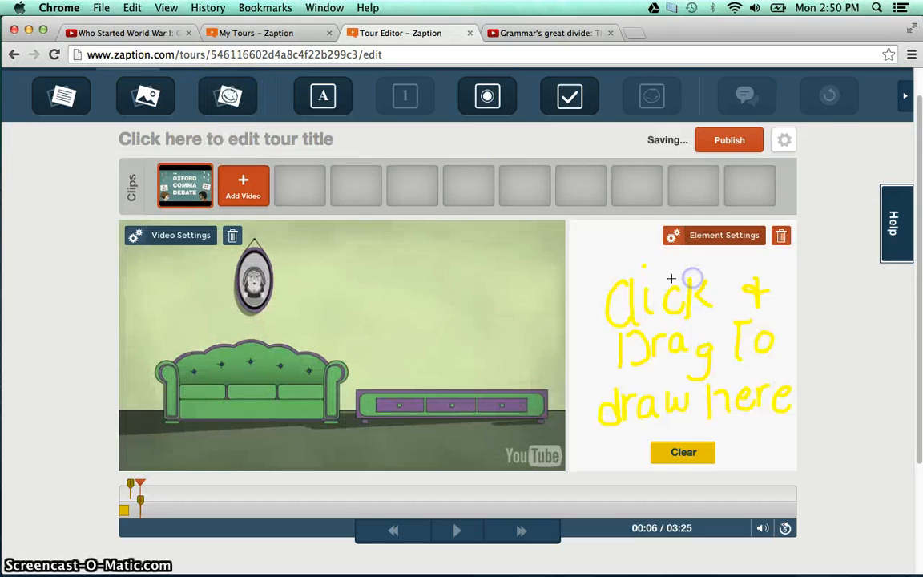
click(606, 256)
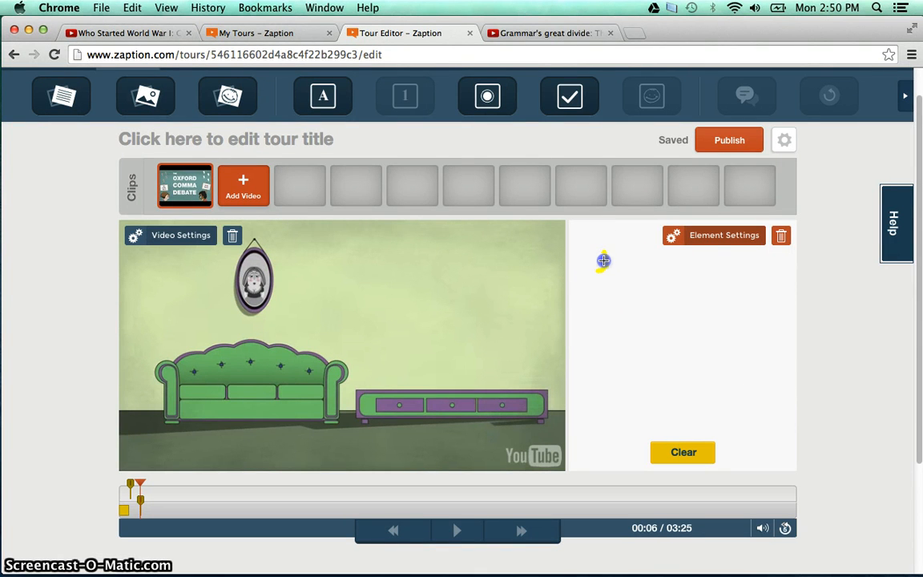
mouse_move(603, 270)
mouse_down()
mouse_move(610, 340)
mouse_move(625, 303)
mouse_move(626, 355)
mouse_up()
click(609, 302)
drag(599, 316, 679, 313)
drag(670, 305, 674, 343)
click(664, 286)
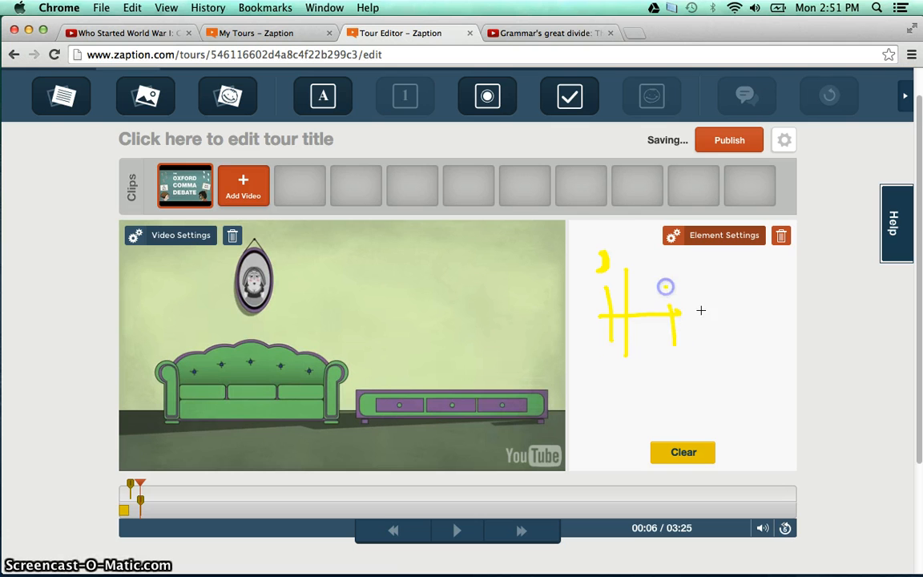
click(613, 373)
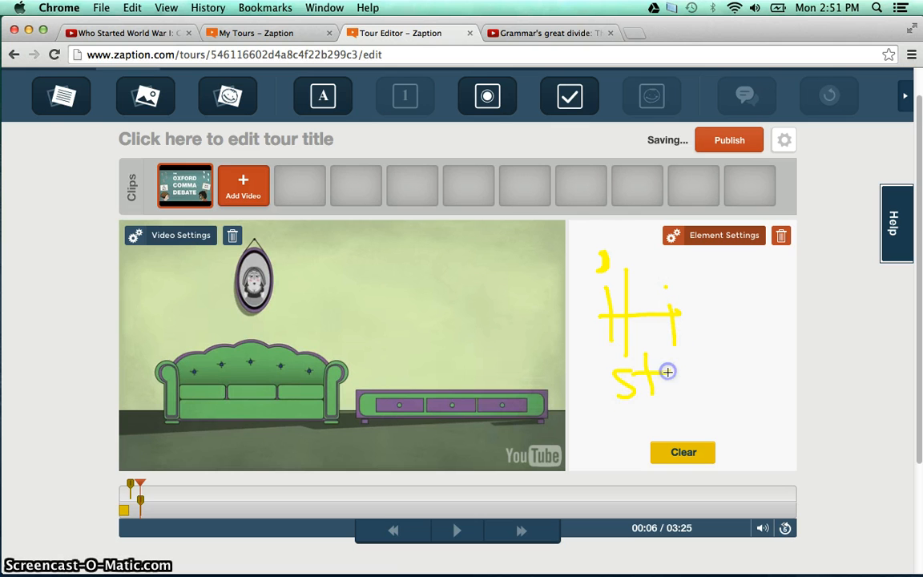
drag(694, 367, 698, 334)
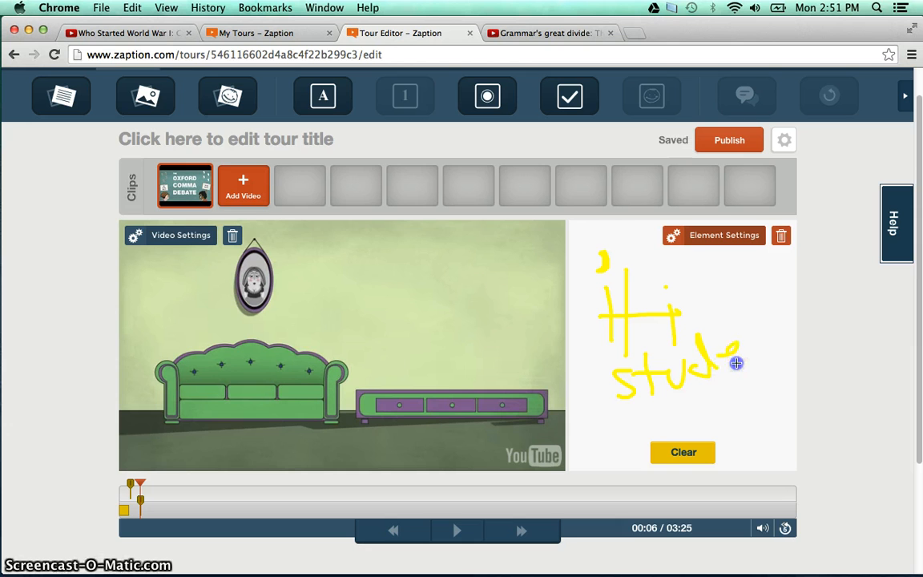
mouse_move(735, 364)
mouse_down()
mouse_move(749, 333)
mouse_move(776, 345)
mouse_up()
click(348, 421)
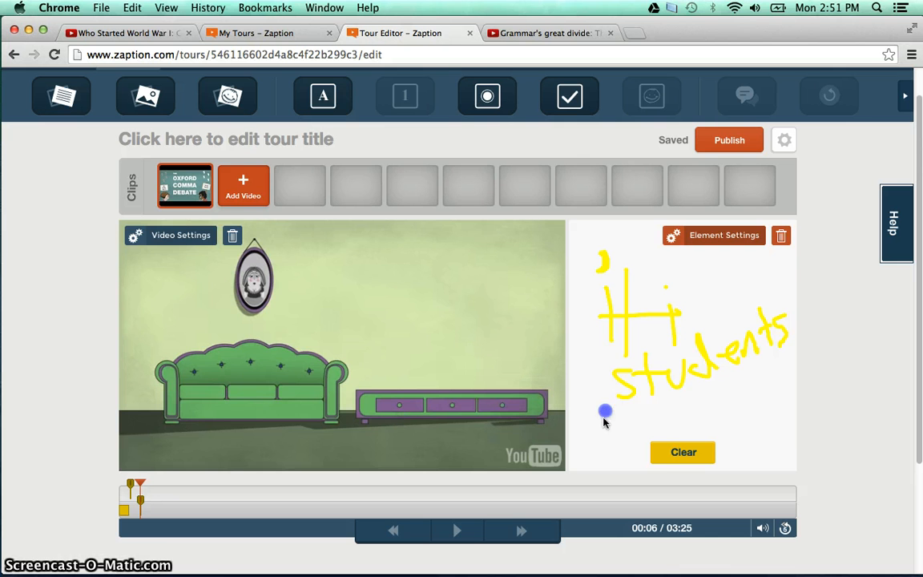
Step: Try a drawing element over the video by circling the cabinet, and remove the element
mouse_move(228, 96)
mouse_down()
mouse_move(278, 281)
mouse_move(302, 333)
mouse_up()
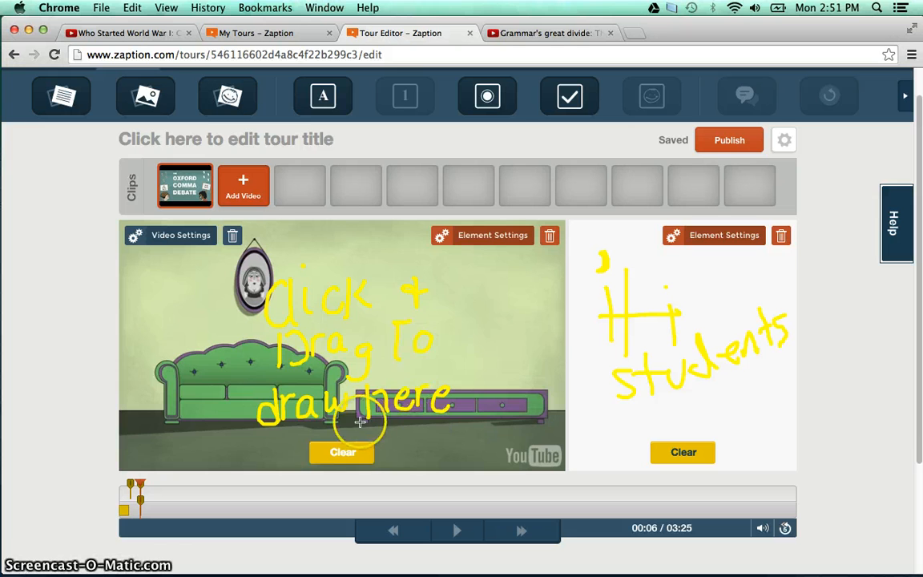
drag(359, 426, 393, 428)
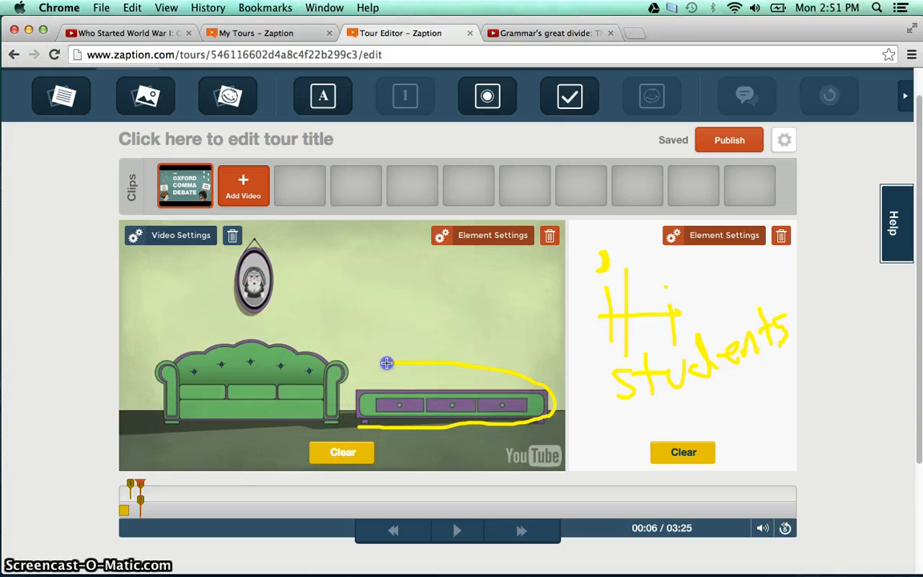
click(345, 453)
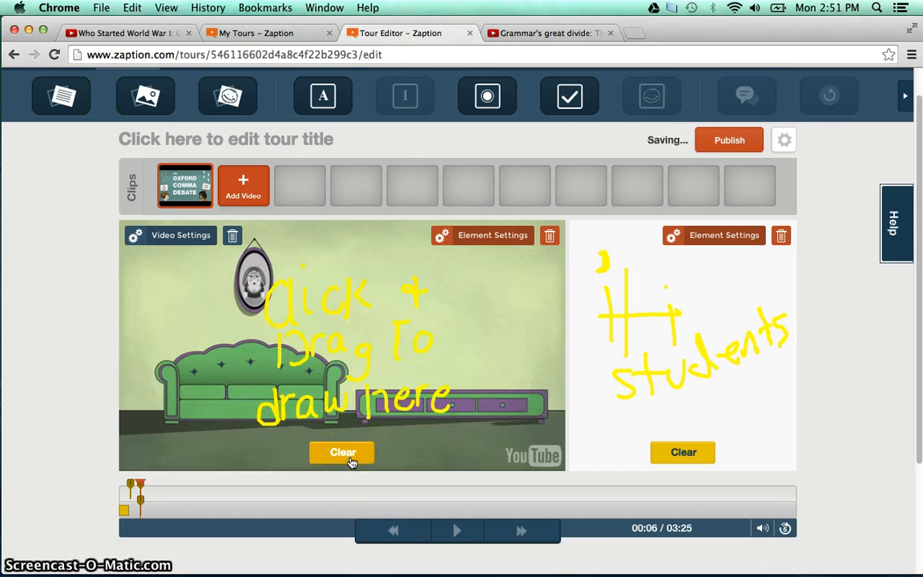
click(549, 235)
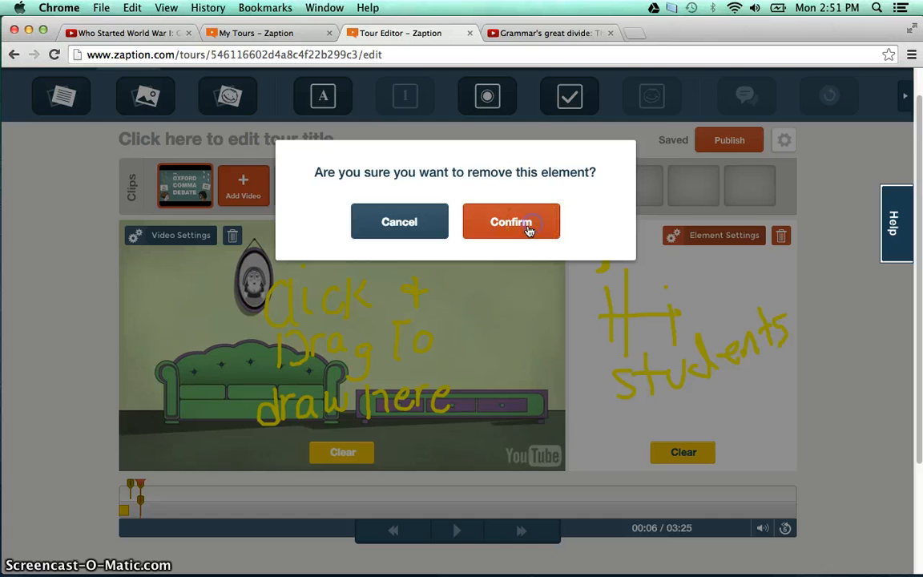
click(529, 230)
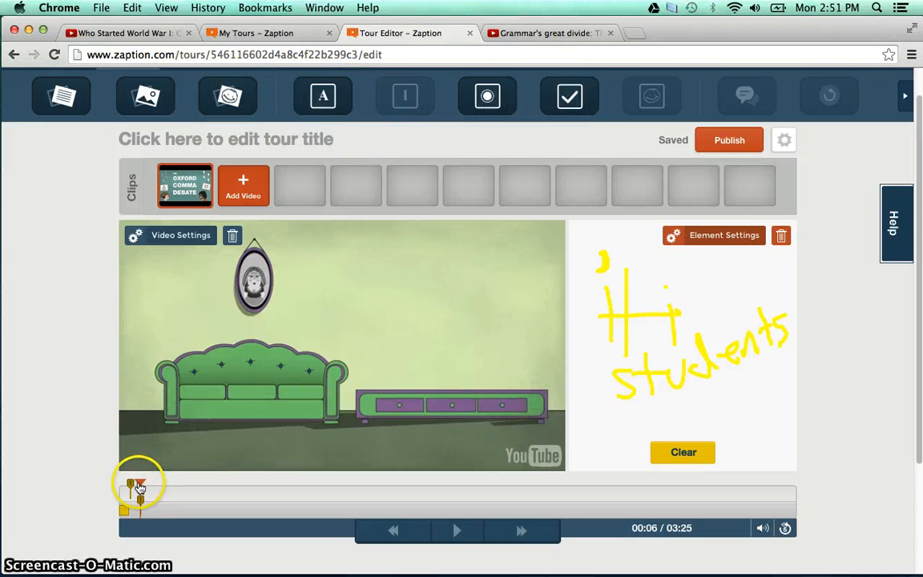
Step: Add an open response to the sidebar at 00:28 asking "What is the purpose of a comma in our writing system?"
drag(136, 486, 213, 484)
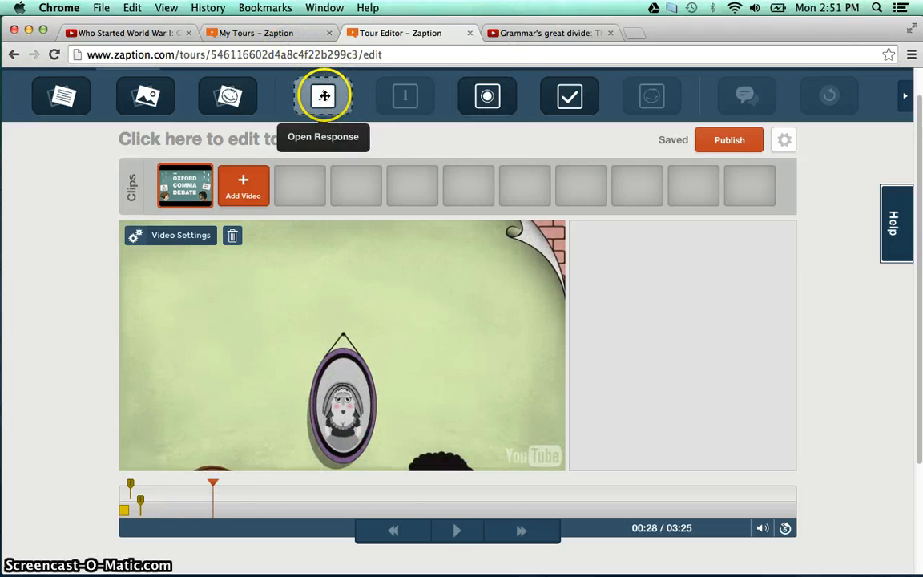
drag(324, 95, 685, 237)
click(623, 268)
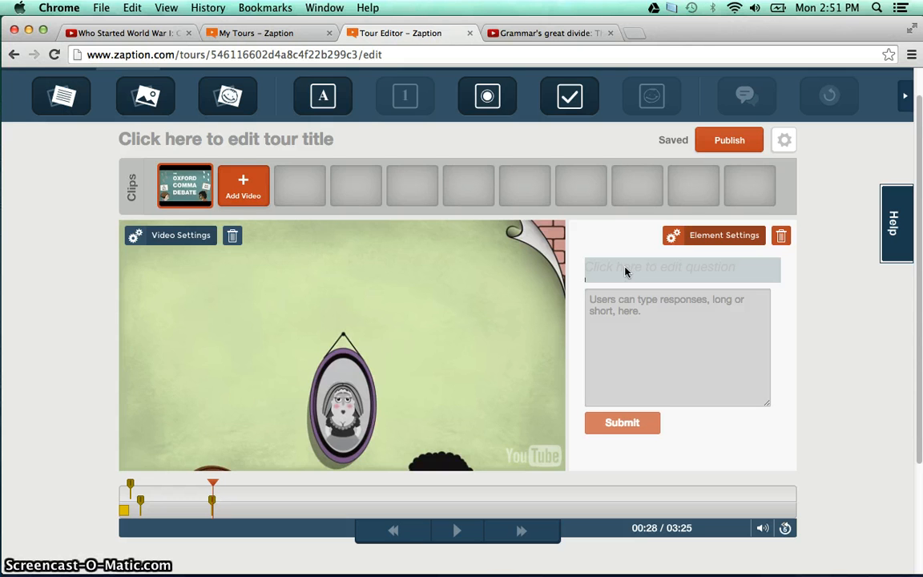
text(What is the )
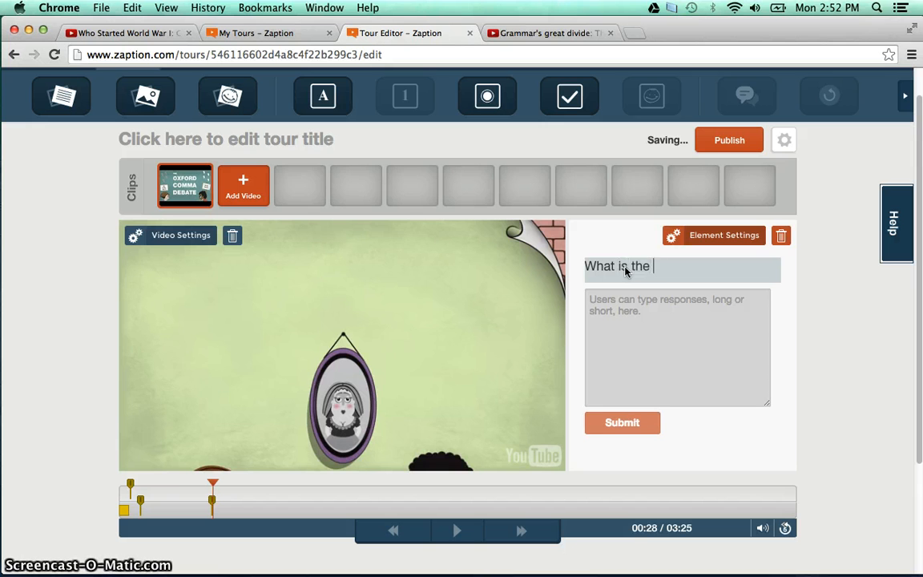
text(purpose of a)
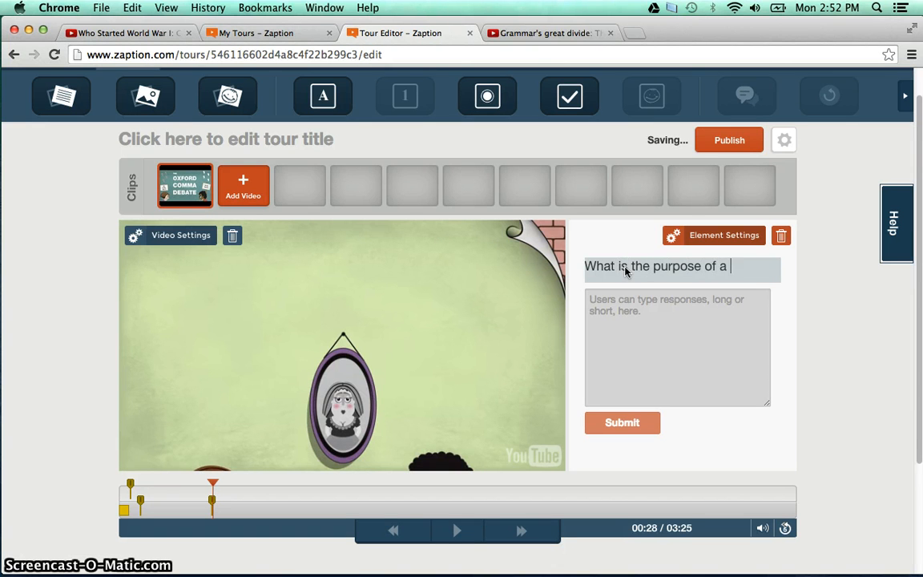
text( comma in ou)
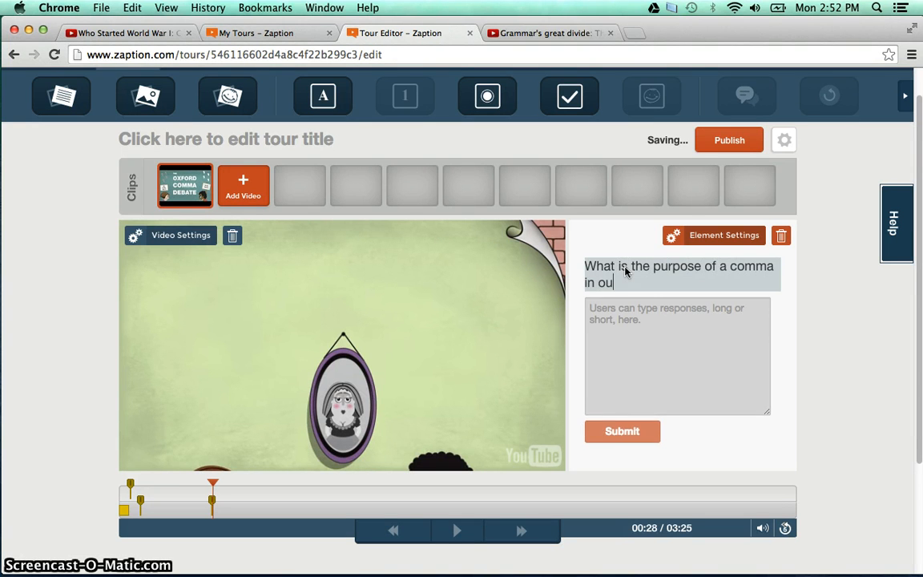
text(r )
text(l)
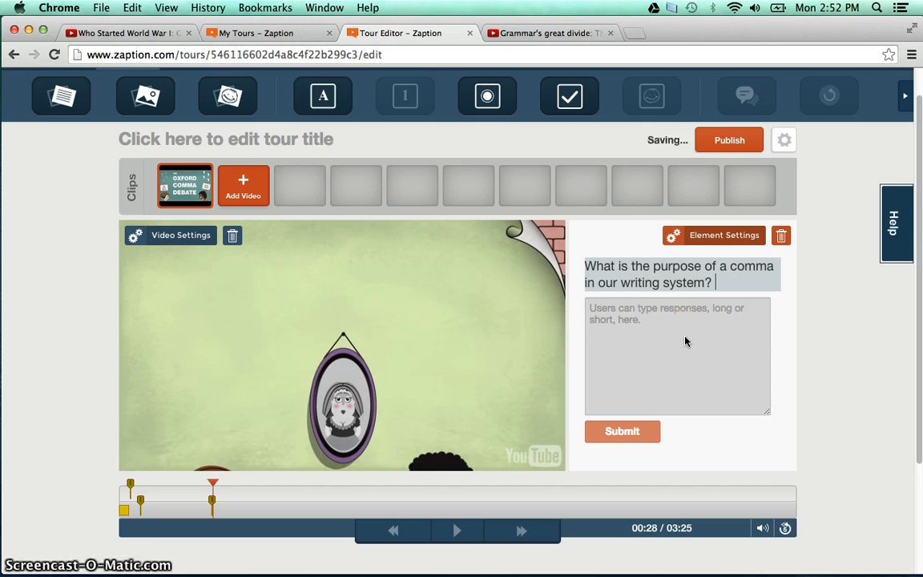
Step: Append "(Answer in two to three sentences.)" to the open response question
text( (Asnwer)
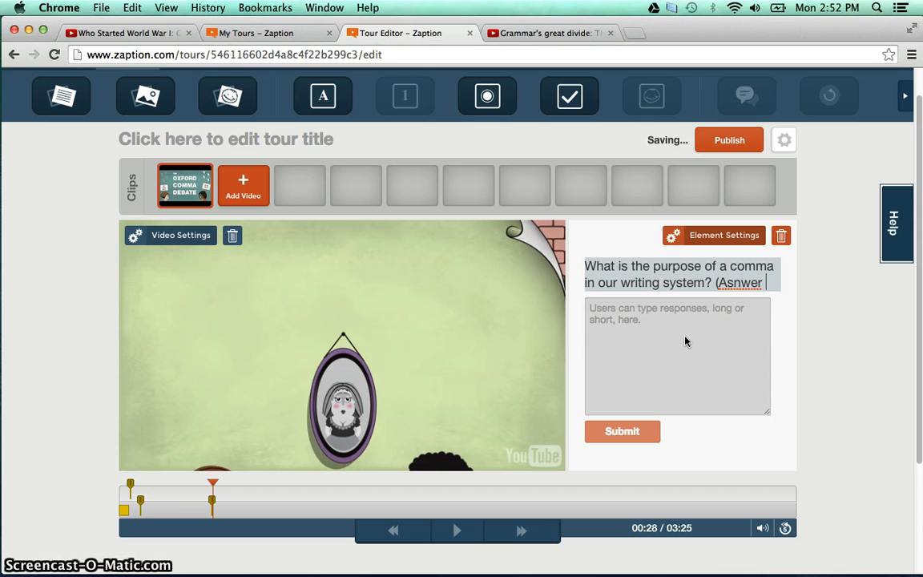
key(BackSpace)
key(BackSpace)
key(BackSpace)
key(BackSpace)
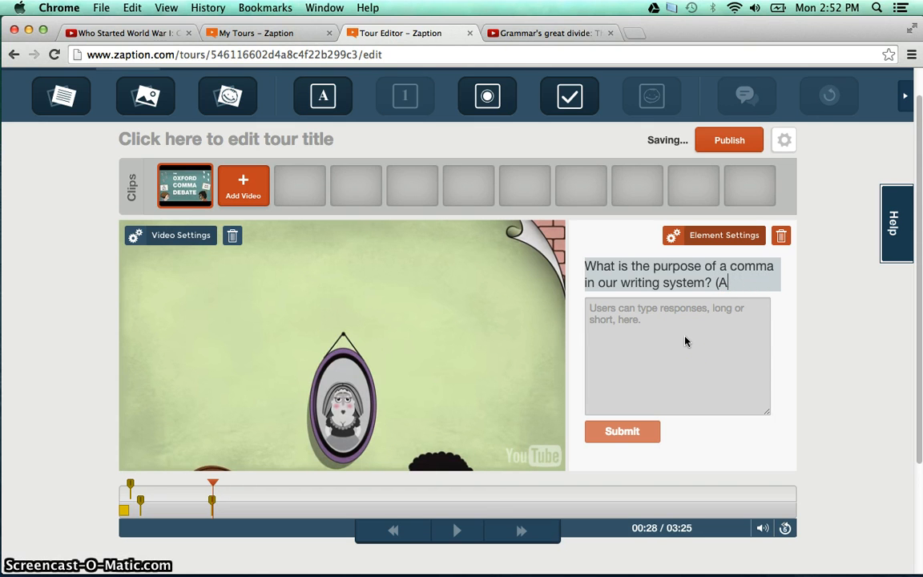
text(nswer in 2)
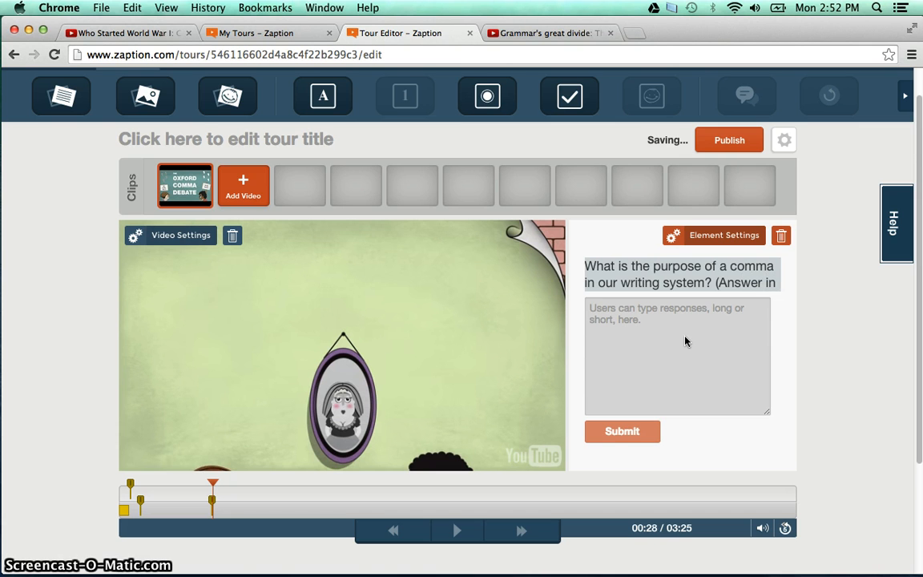
key(BackSpace)
key(BackSpace)
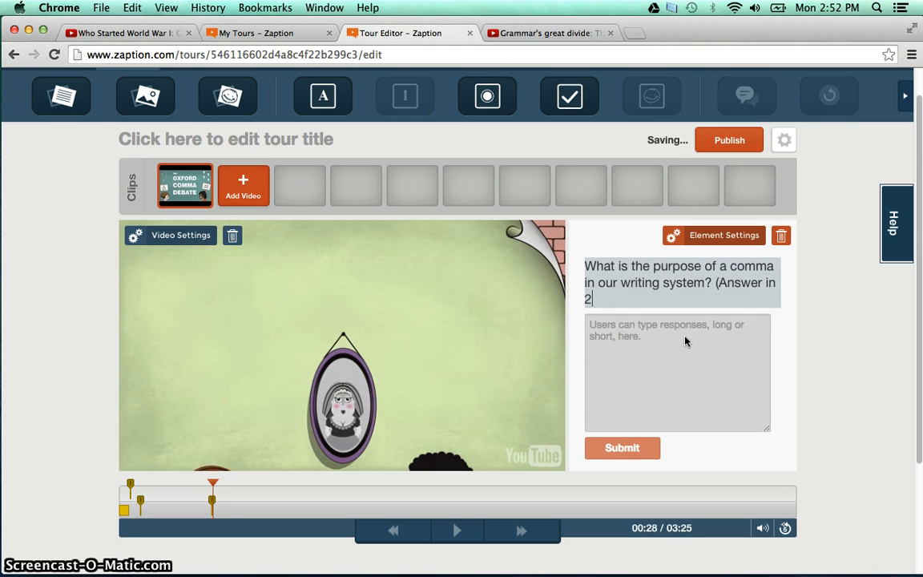
text(two to three)
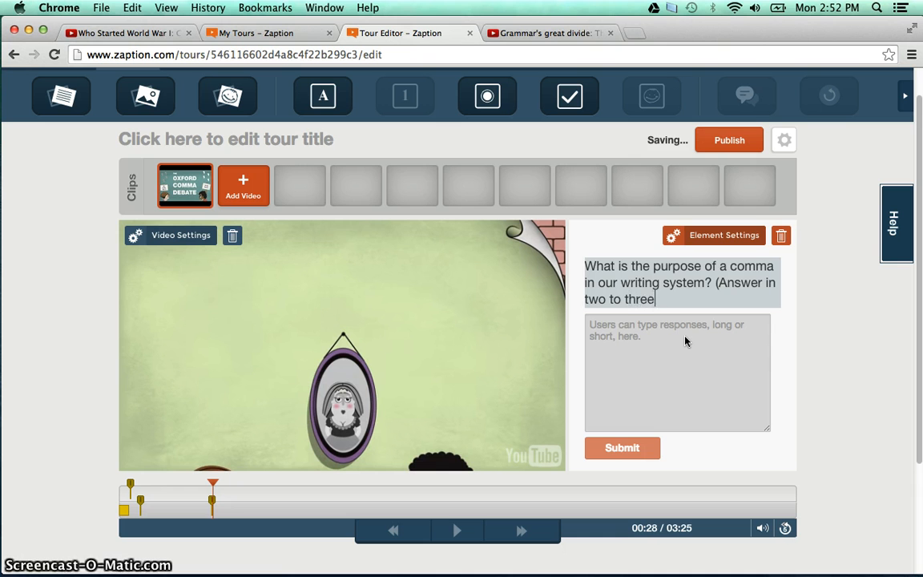
text( sentences.))
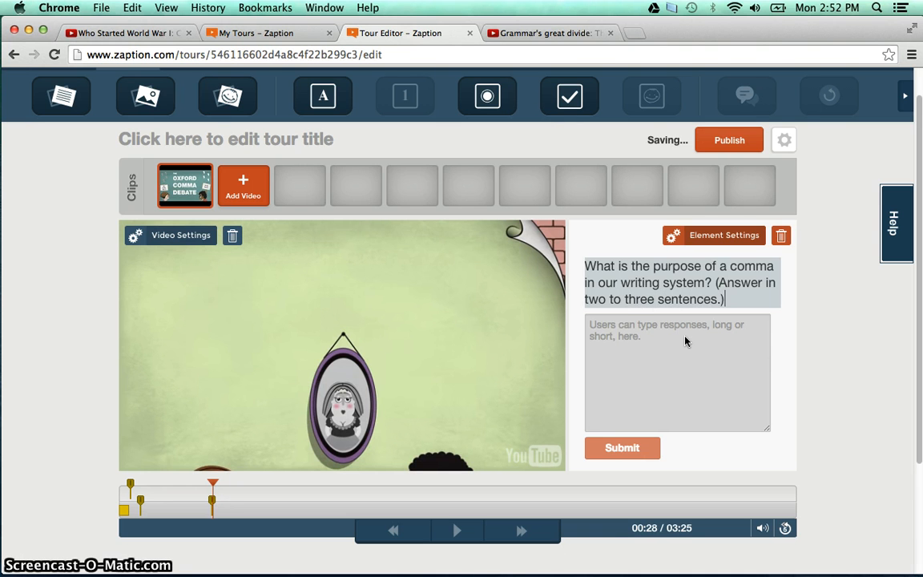
Step: Review the position and behavior settings of the open response
click(627, 354)
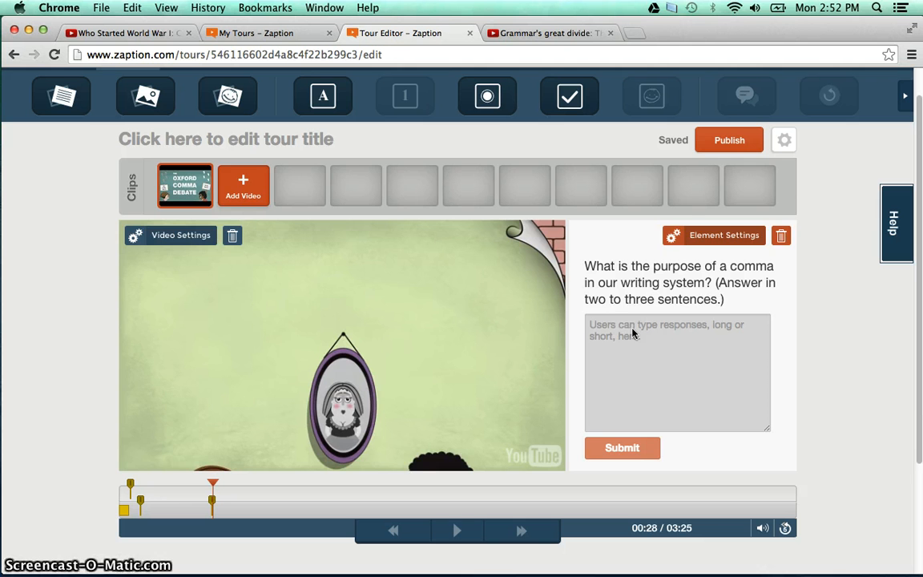
click(708, 237)
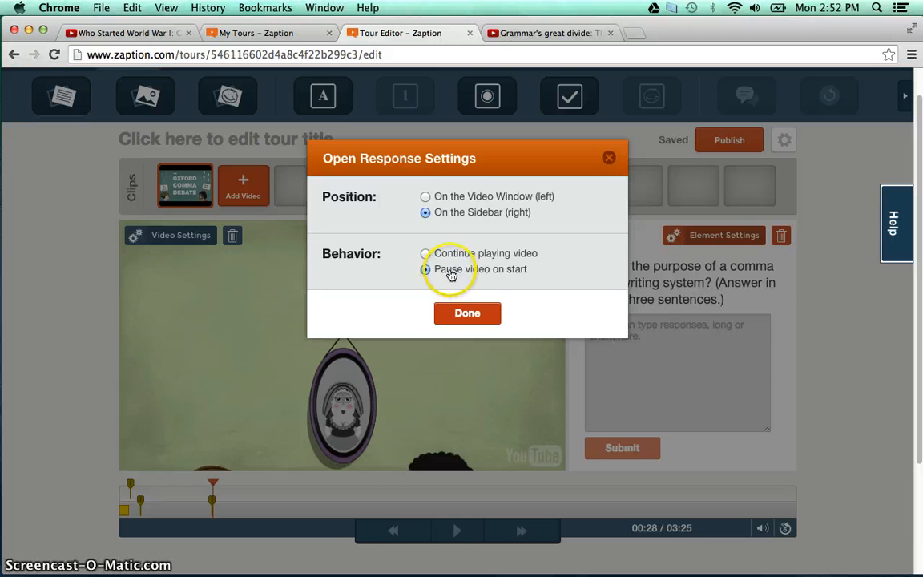
click(472, 314)
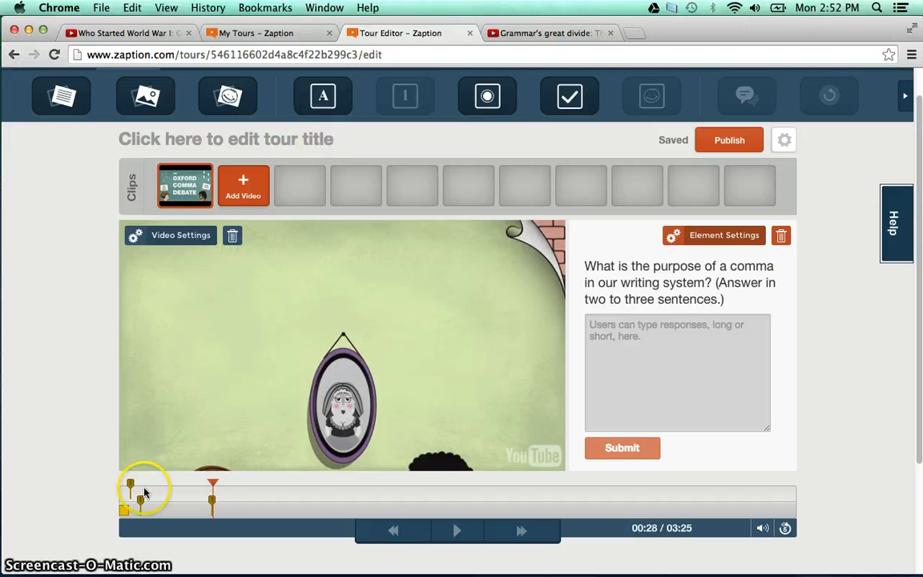
Step: Add a multiple choice question over the video at 01:12 with the prompt "What are commas used for?"
drag(215, 486, 430, 483)
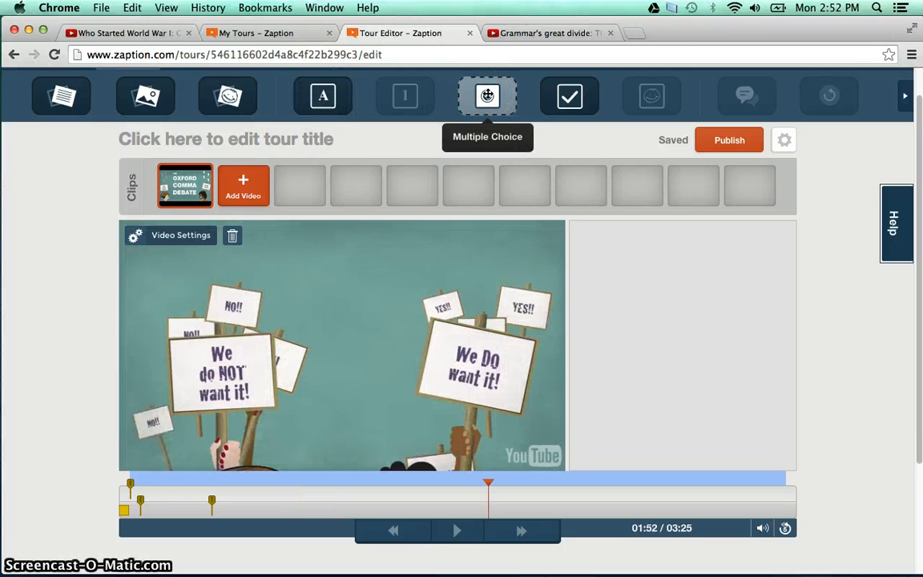
drag(487, 96, 346, 295)
click(264, 267)
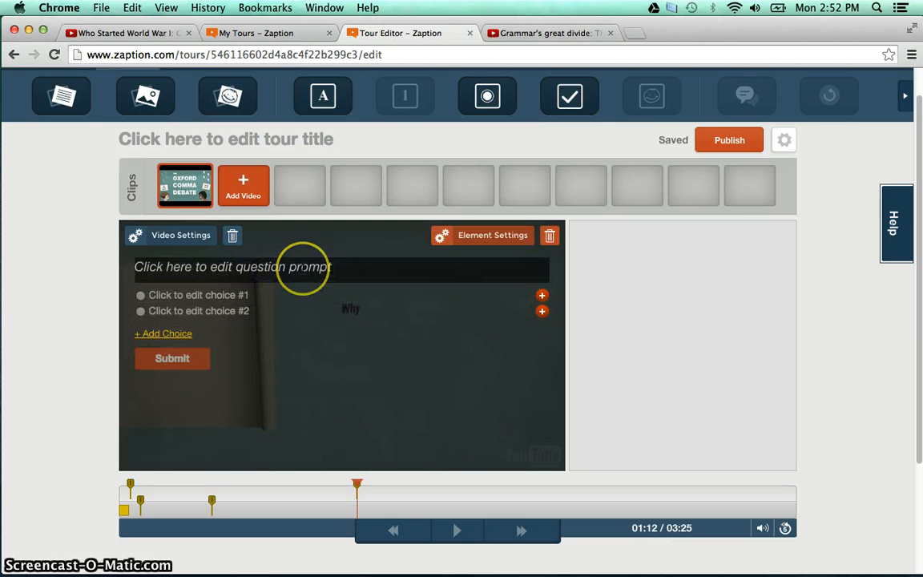
text(What are commas used)
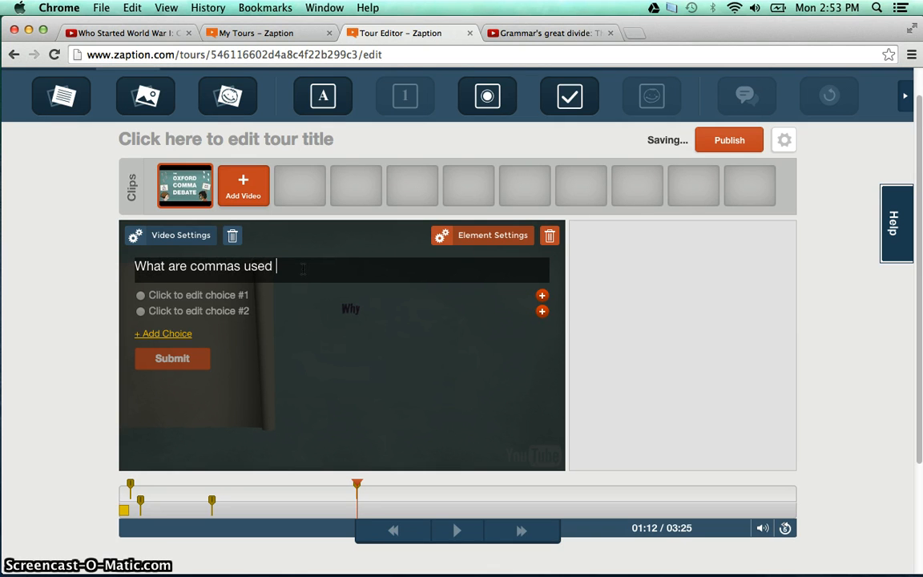
text( for?)
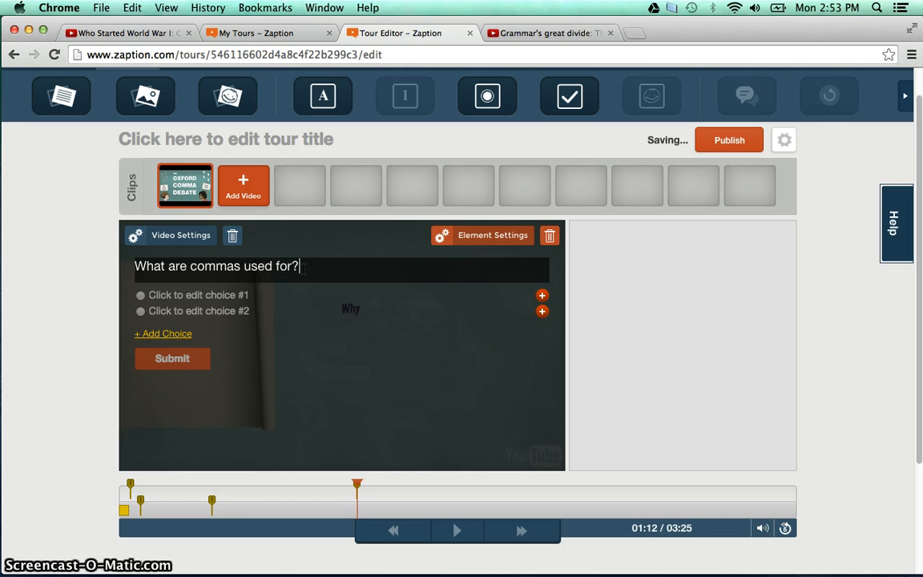
Step: Enter "For Fun" as the first answer choice and "To show problems in sentences" as the second
click(157, 295)
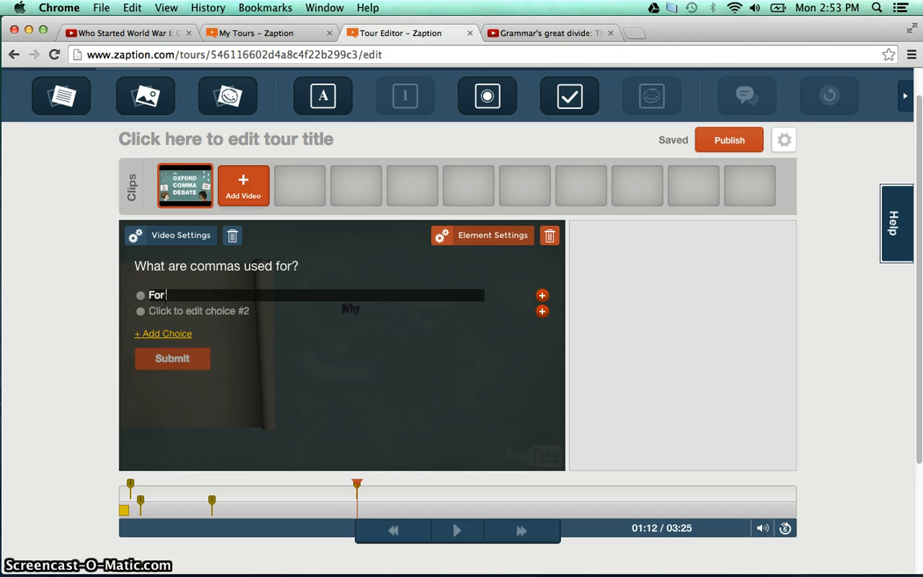
click(164, 313)
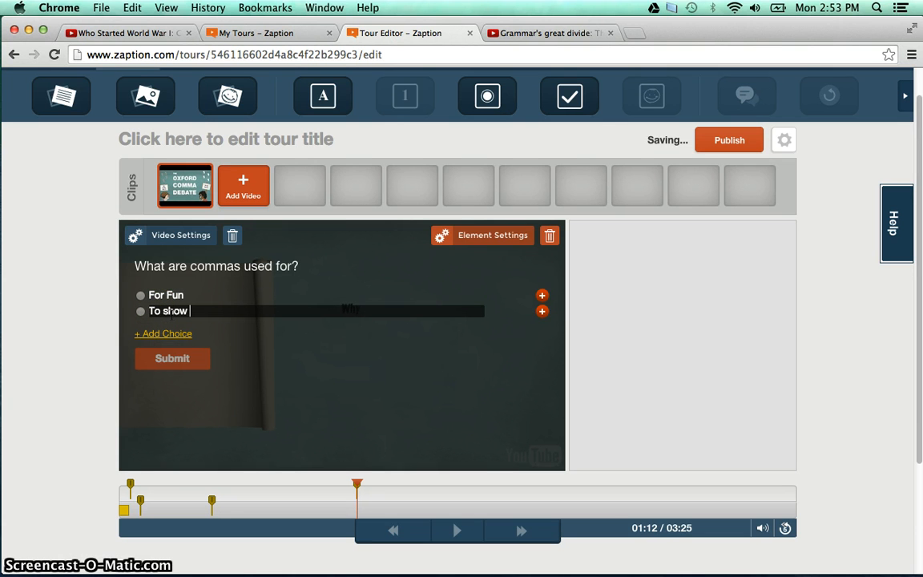
text(To show problems in sentences)
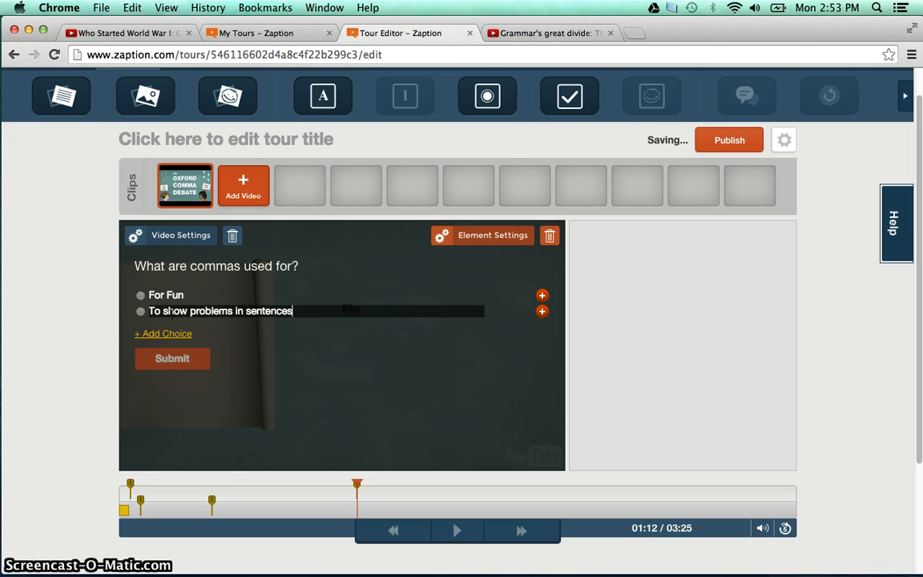
click(118, 340)
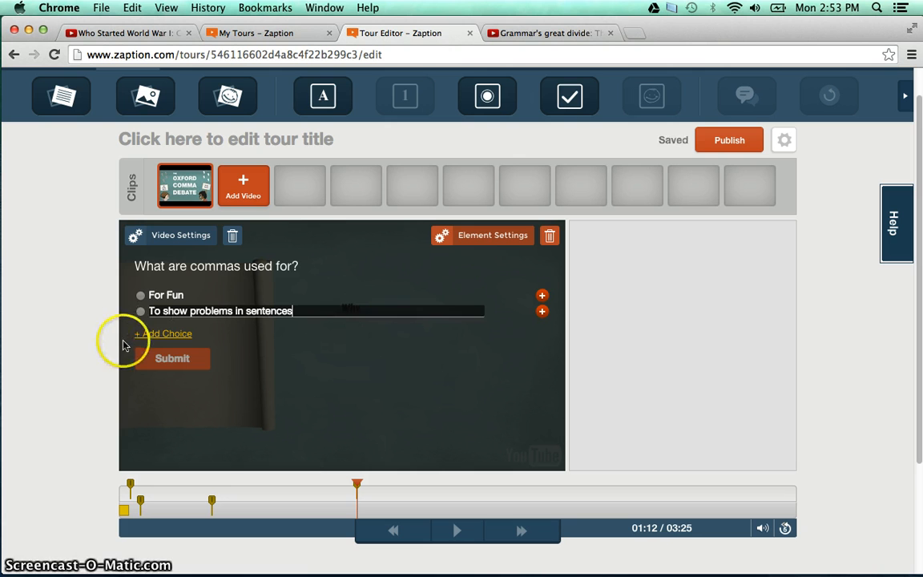
Step: Add "To structure a sentence" and "all of the above" as the third and fourth choices of the comma question
click(157, 334)
text(To struc)
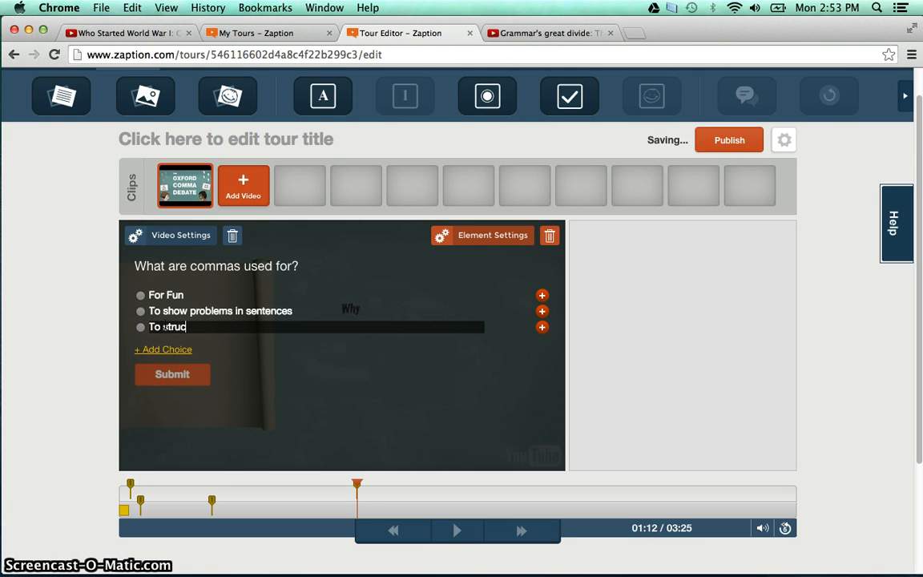
text(ture)
click(118, 381)
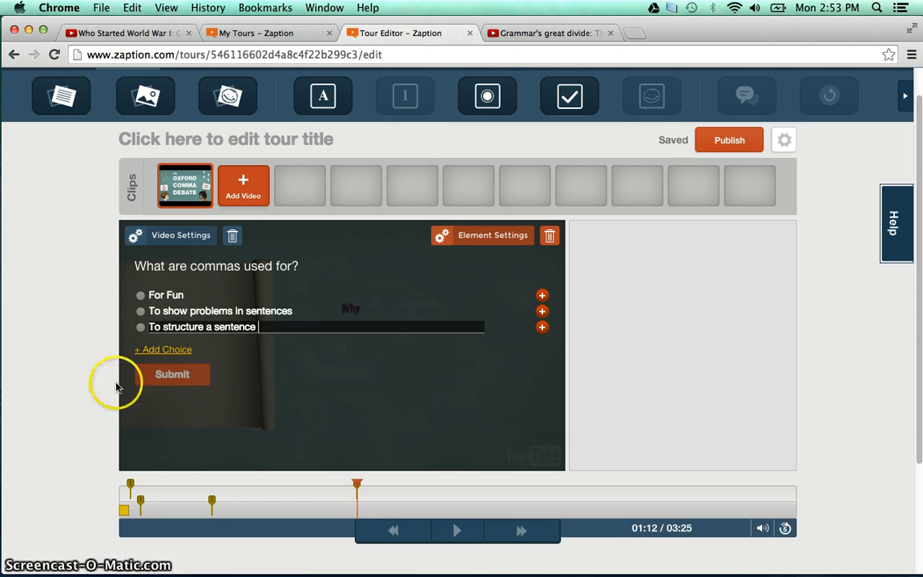
click(141, 350)
text(all )
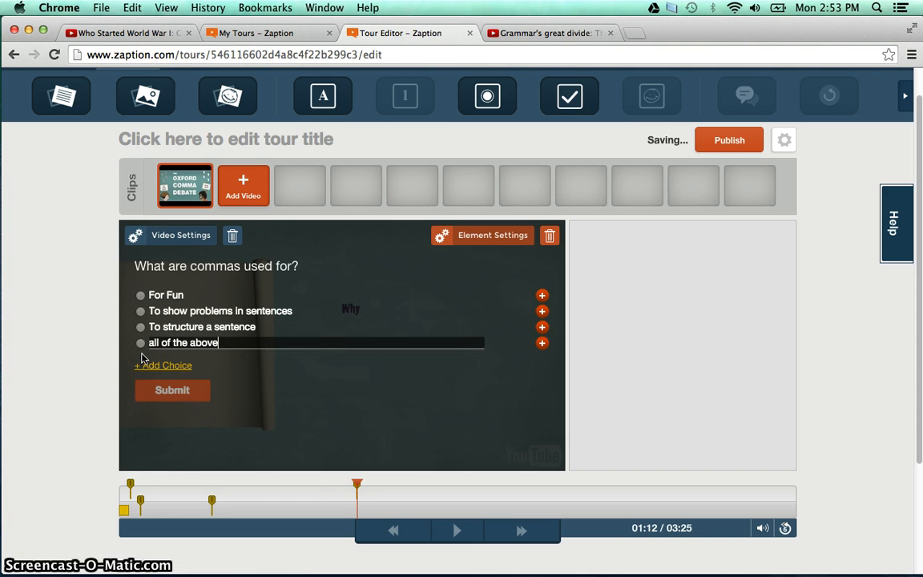
text(of the above)
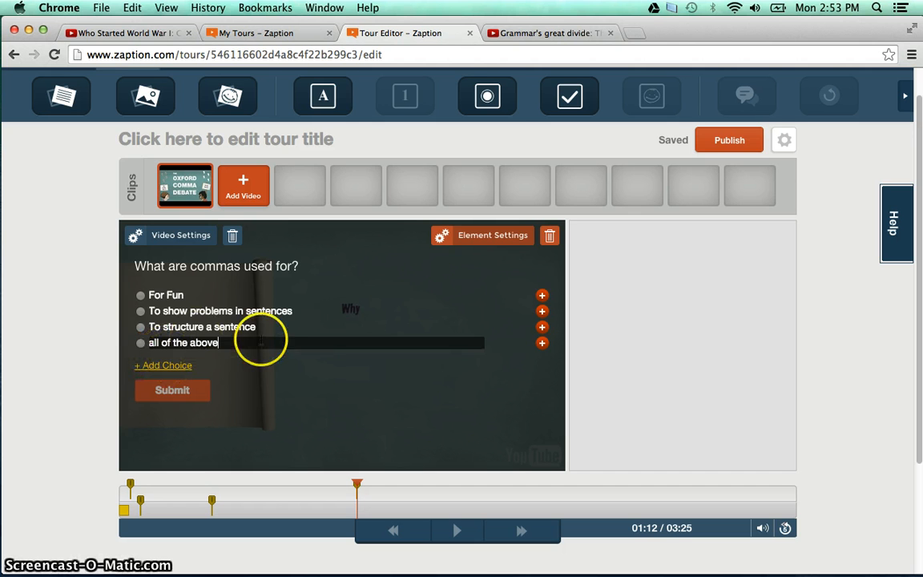
Step: Set the answer feedback to Correct for "To structure a sentence" and to Incorrect for "For Fun"
mouse_move(227, 266)
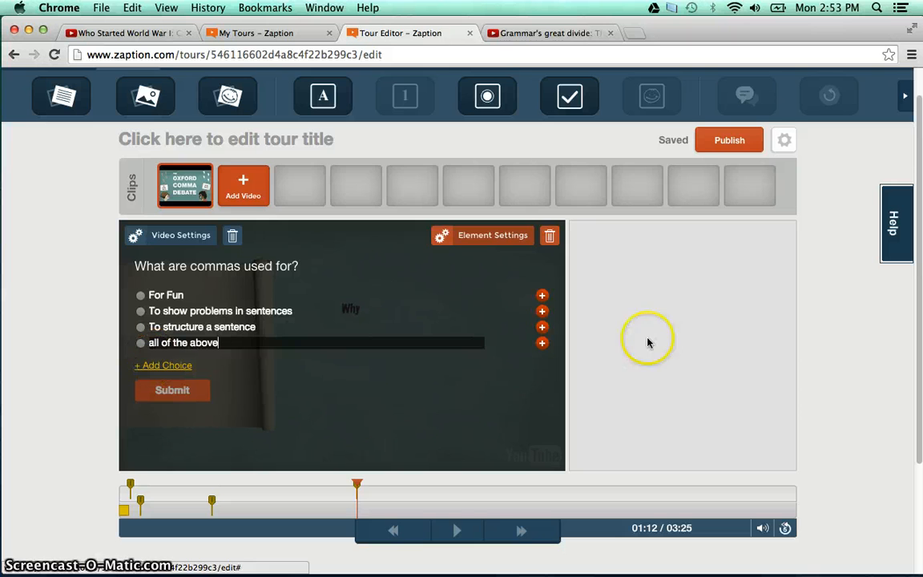
mouse_move(240, 327)
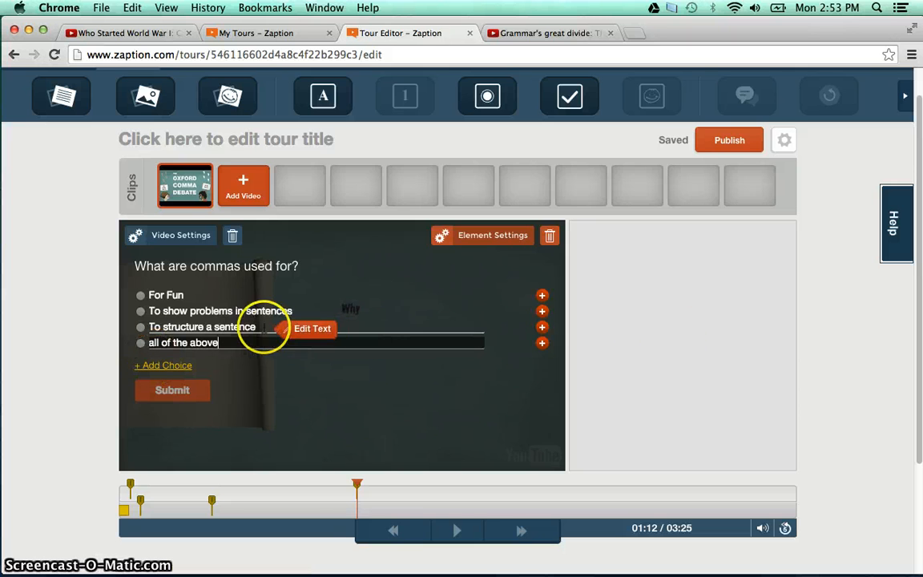
click(542, 327)
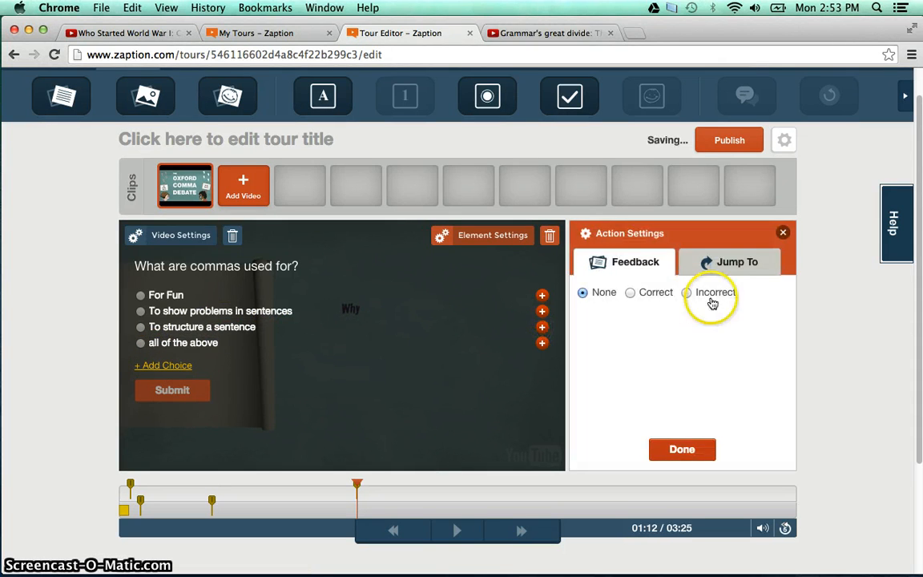
click(631, 293)
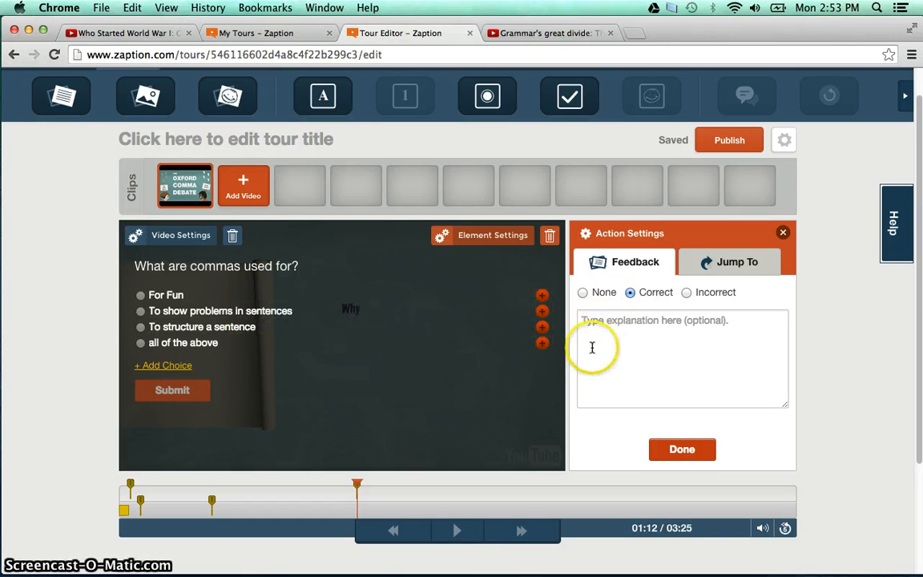
click(196, 296)
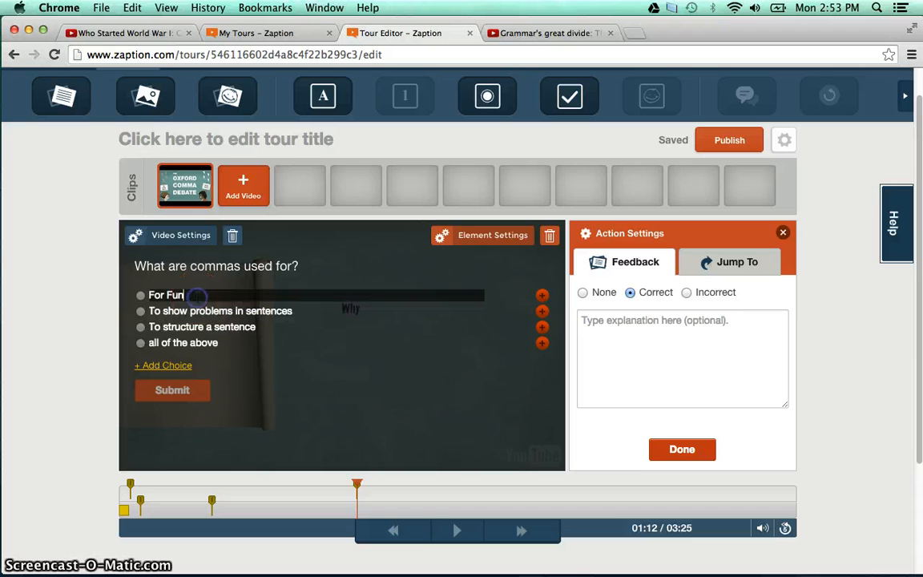
click(541, 297)
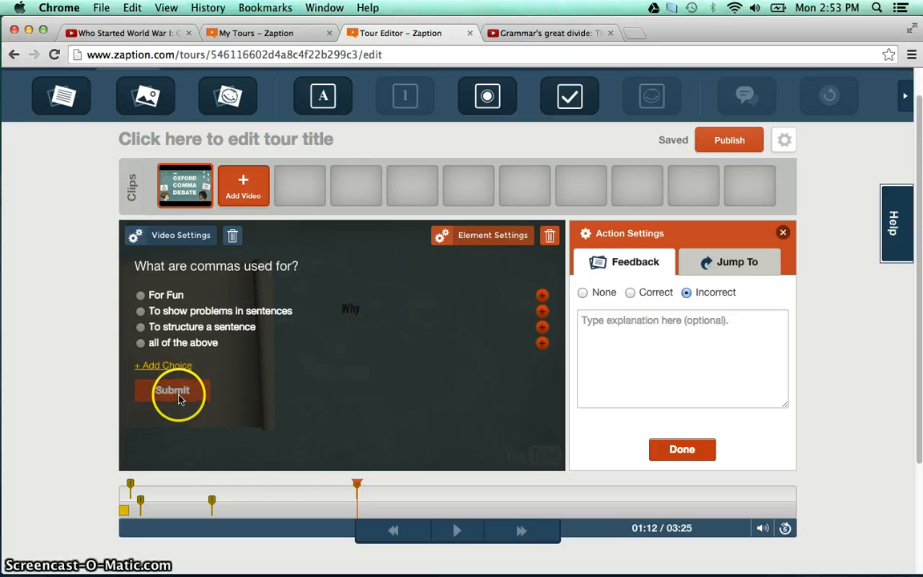
click(681, 449)
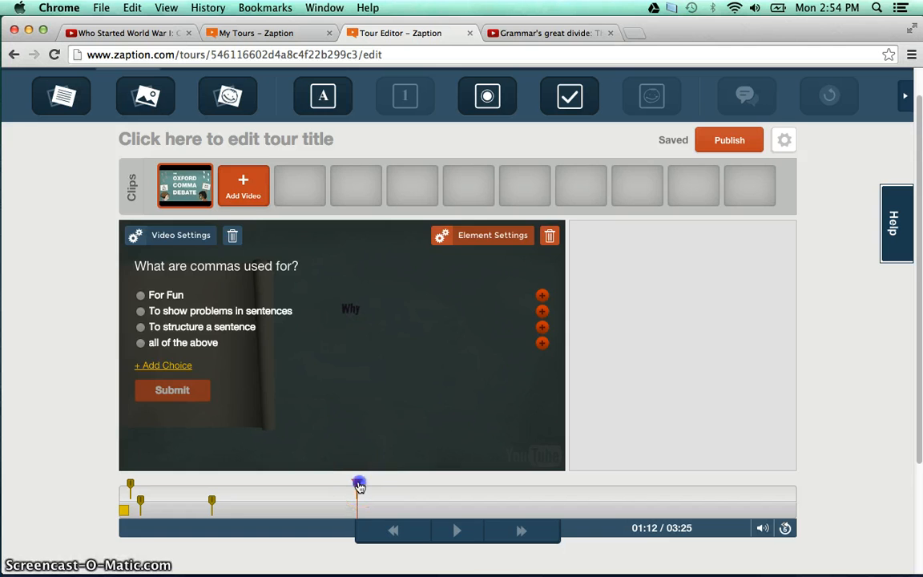
Step: Play the video from 01:11 to preview how the multiple choice question appears
drag(359, 486, 355, 486)
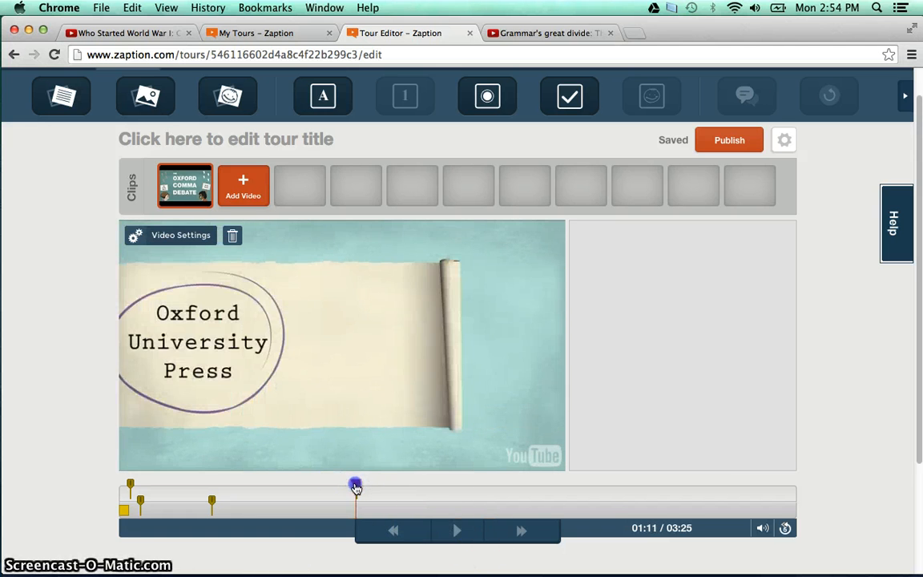
click(458, 530)
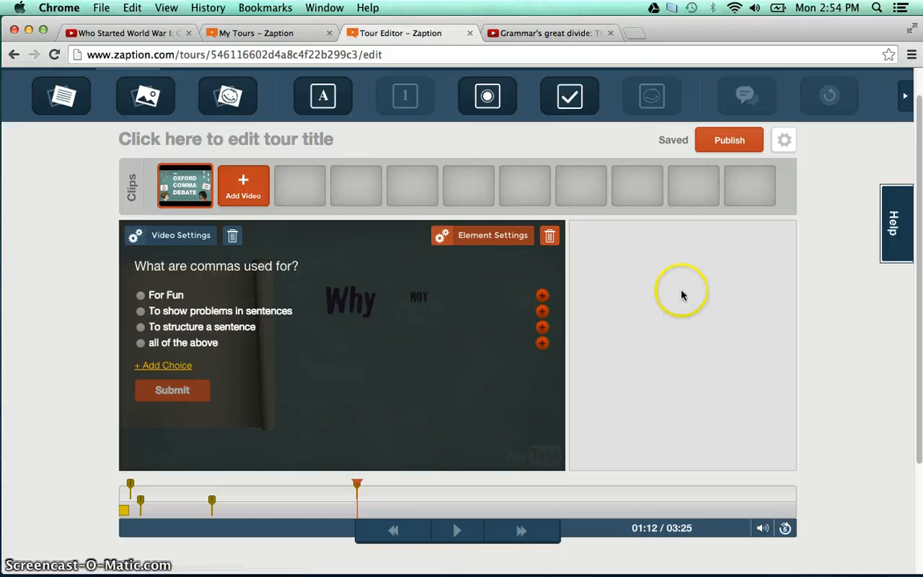
scroll(680, 297, down, 1)
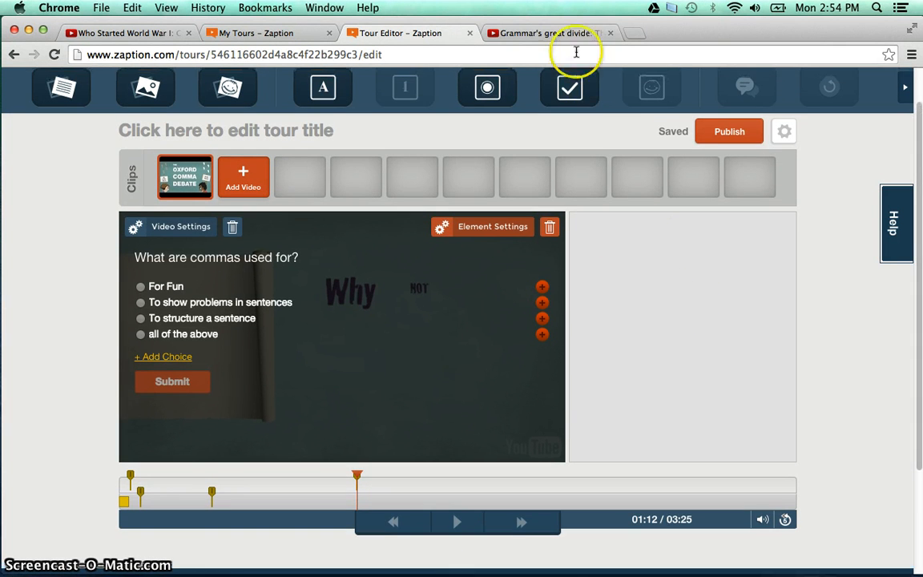
Step: Add a check box question beside the video at 01:16
scroll(601, 144, up, 1)
scroll(594, 143, up, 2)
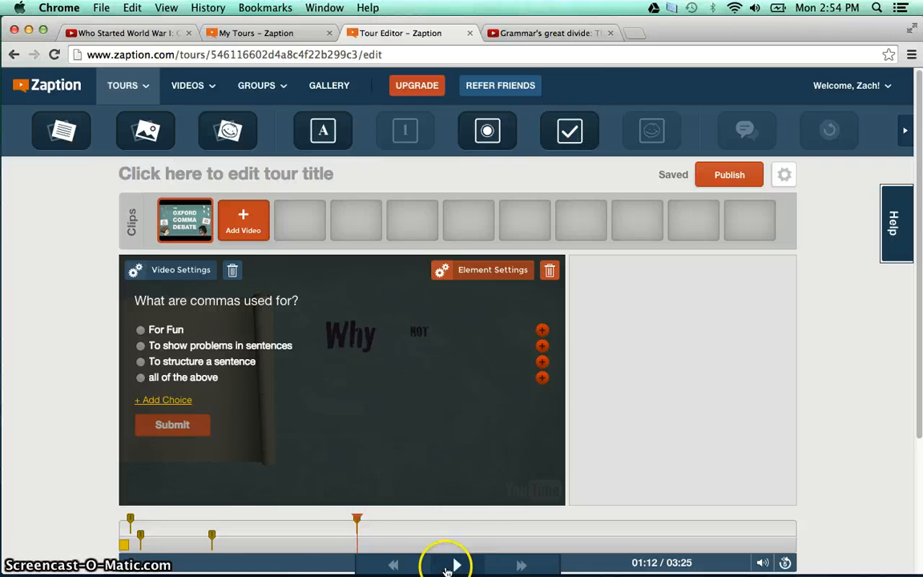
click(366, 519)
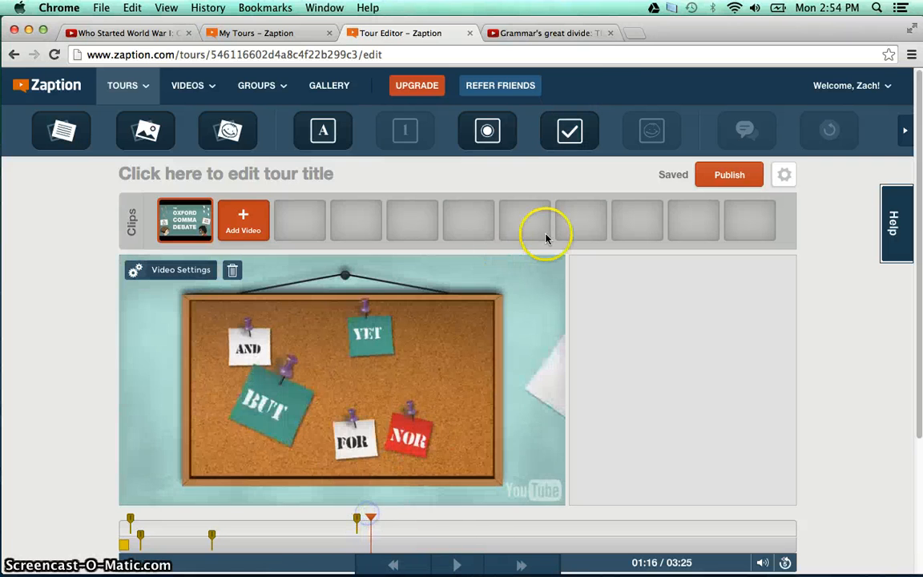
drag(568, 131, 693, 335)
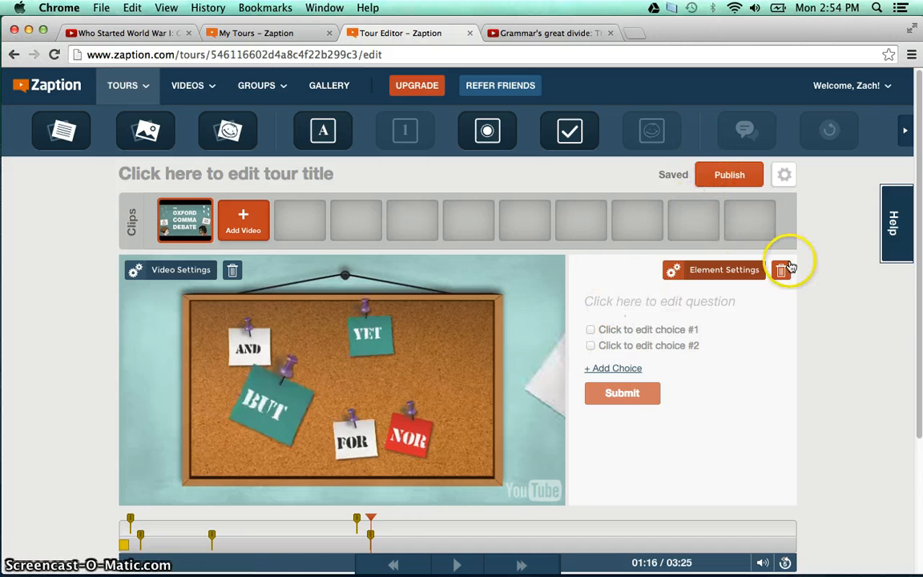
Step: Publish the tour with the title "Comma Tutorial for Zaption" followed by the teacher's name
click(728, 176)
click(637, 173)
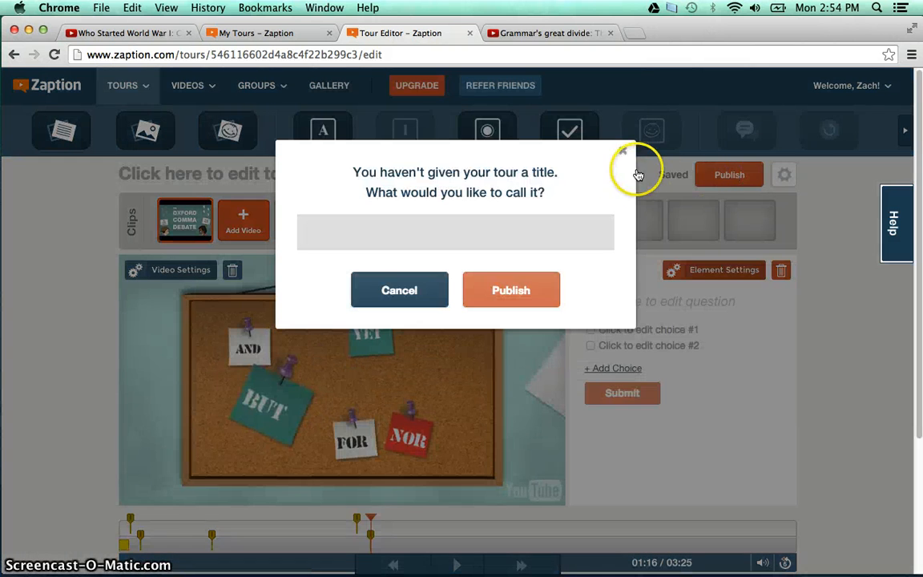
text(Comma Tutori)
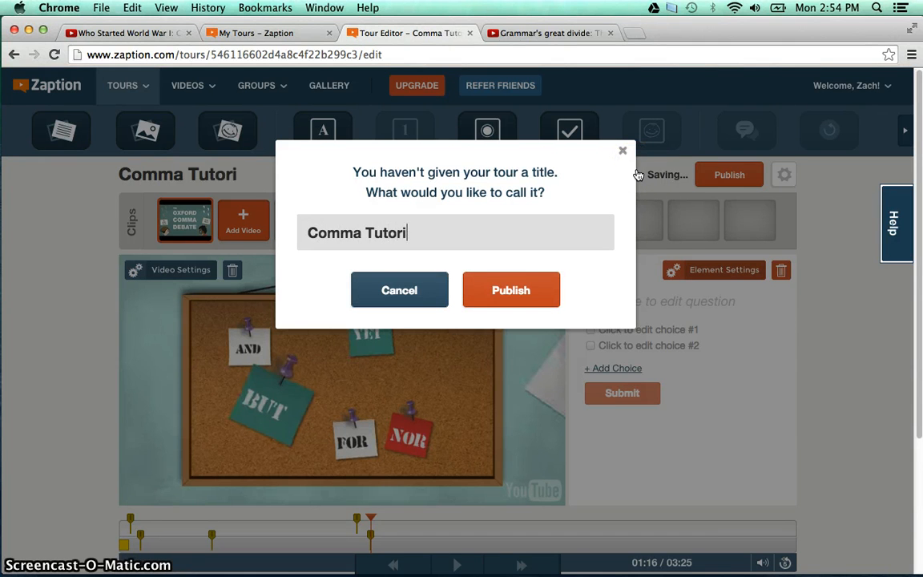
text(al for Zaption Mr.)
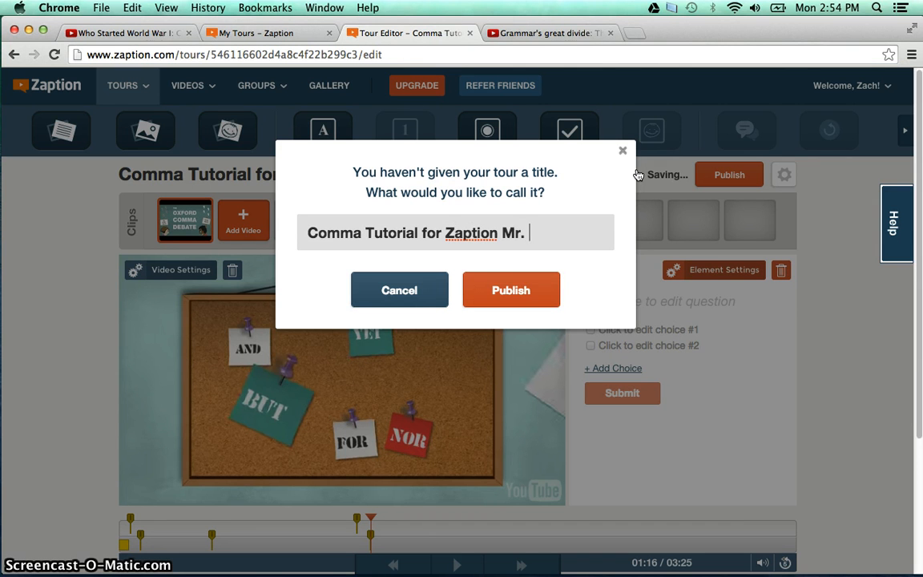
text( Lind)
click(538, 291)
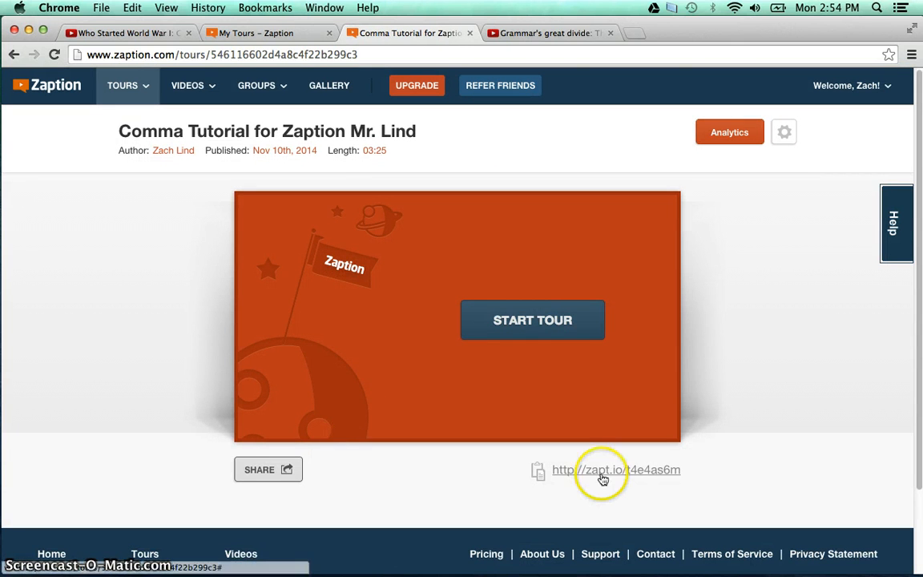
Step: Copy the published tour's short link to the clipboard
click(640, 477)
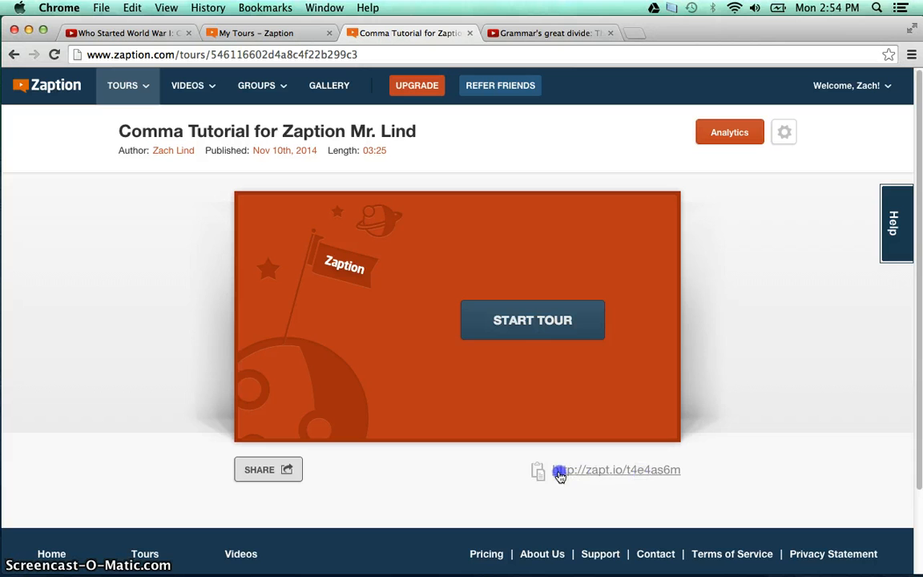
drag(639, 514, 690, 469)
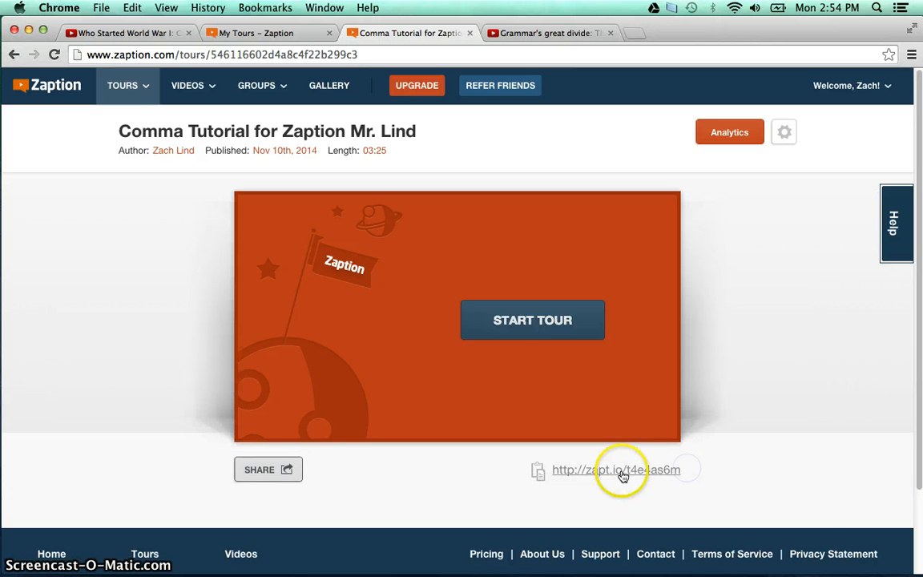
right_click(621, 472)
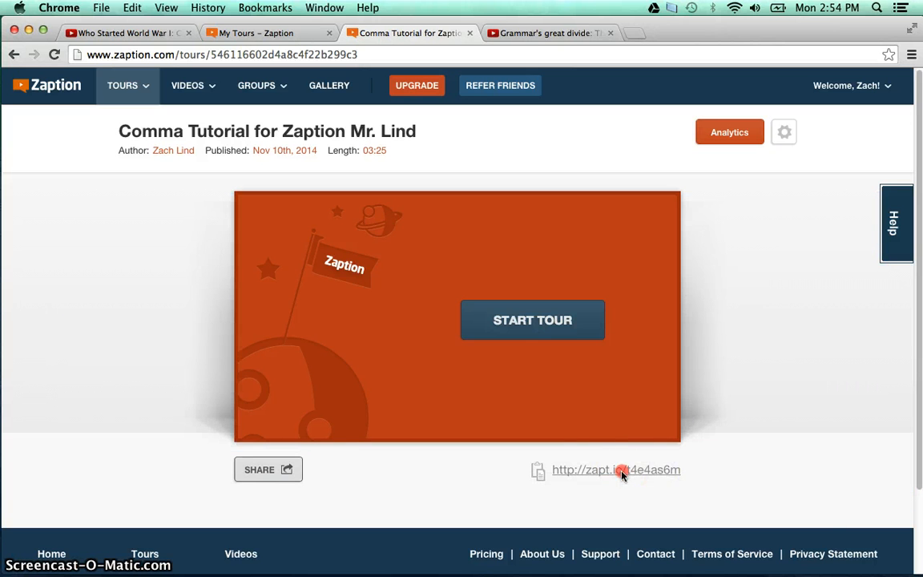
click(553, 486)
click(539, 473)
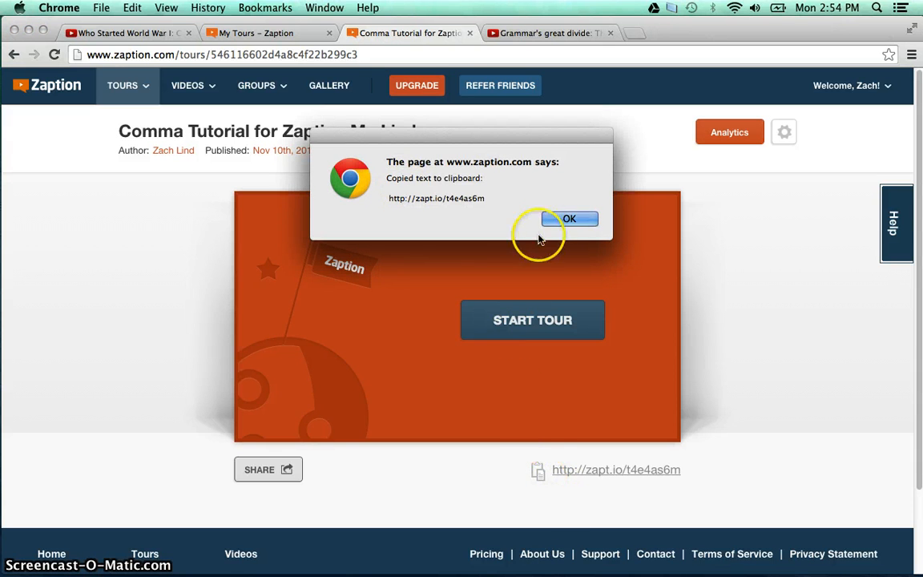
drag(389, 197, 483, 198)
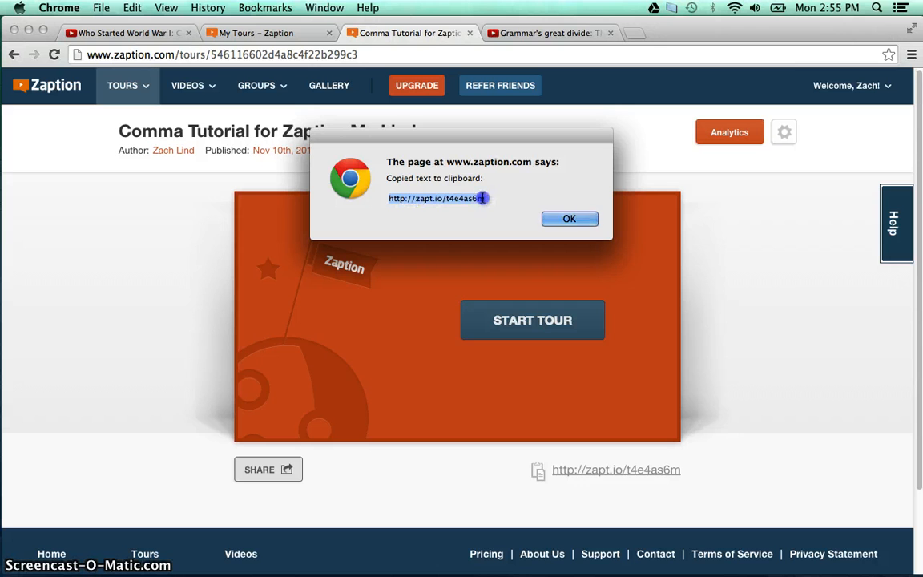
click(545, 208)
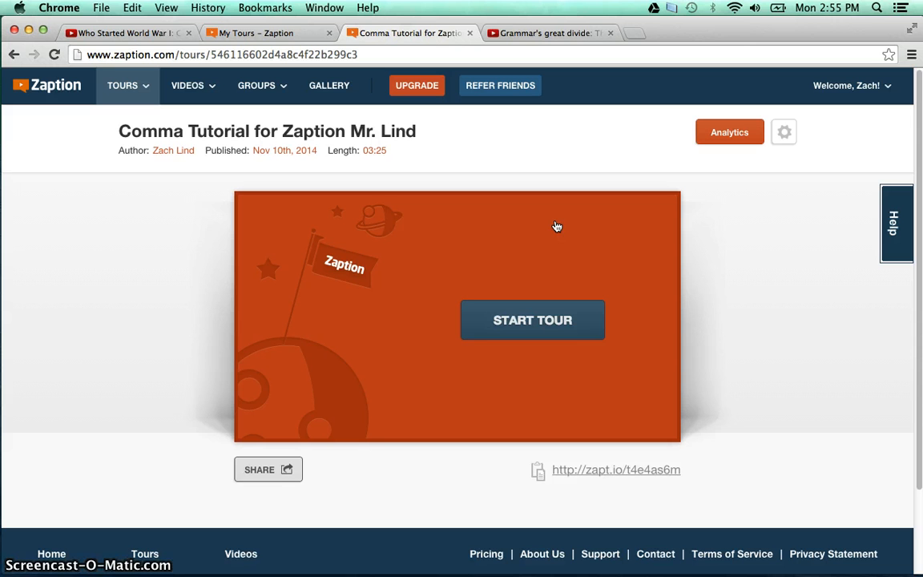
Step: Review the options for sharing the tour by link or by email with an optional message
click(287, 470)
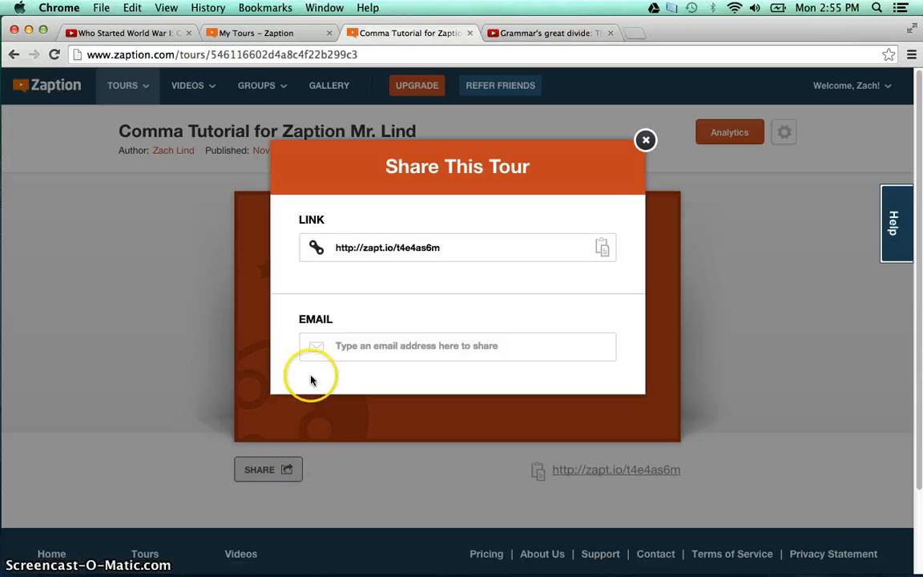
click(363, 346)
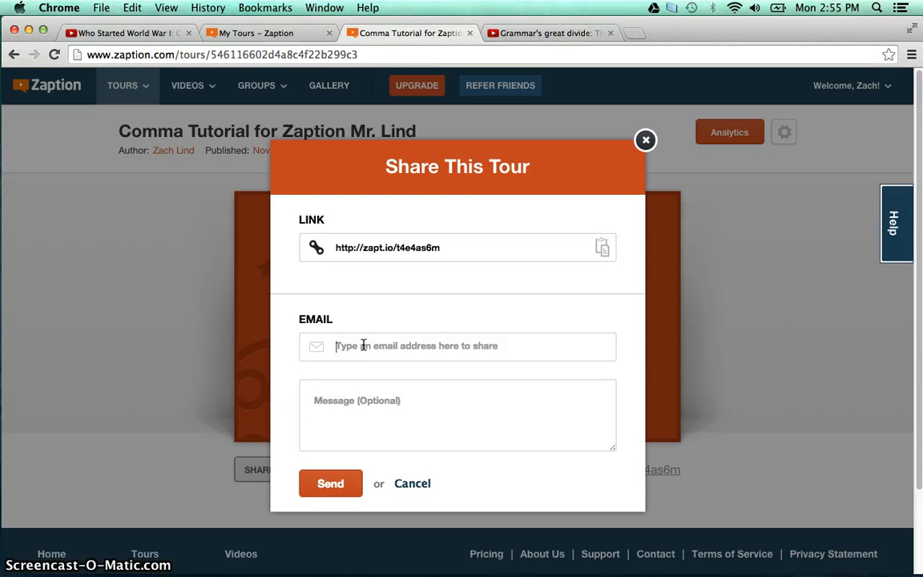
click(367, 406)
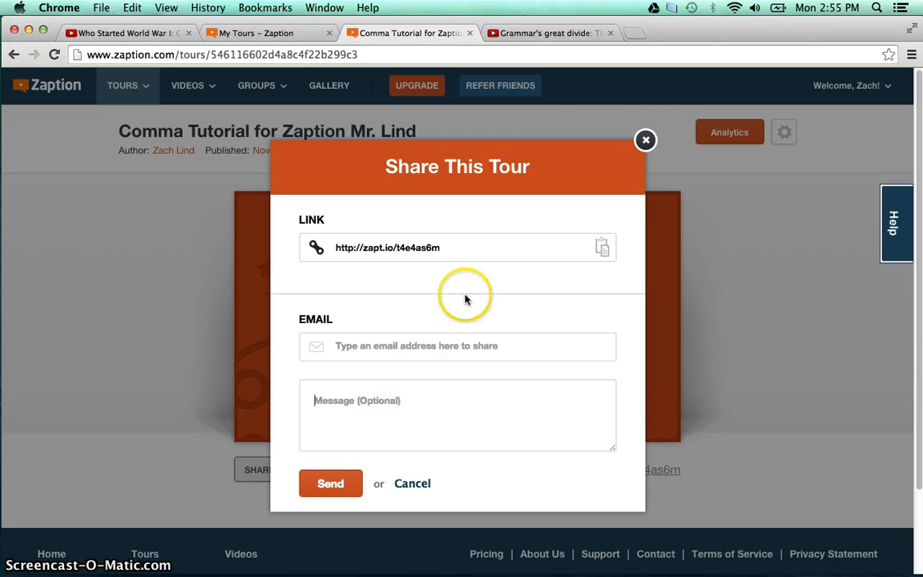
click(647, 140)
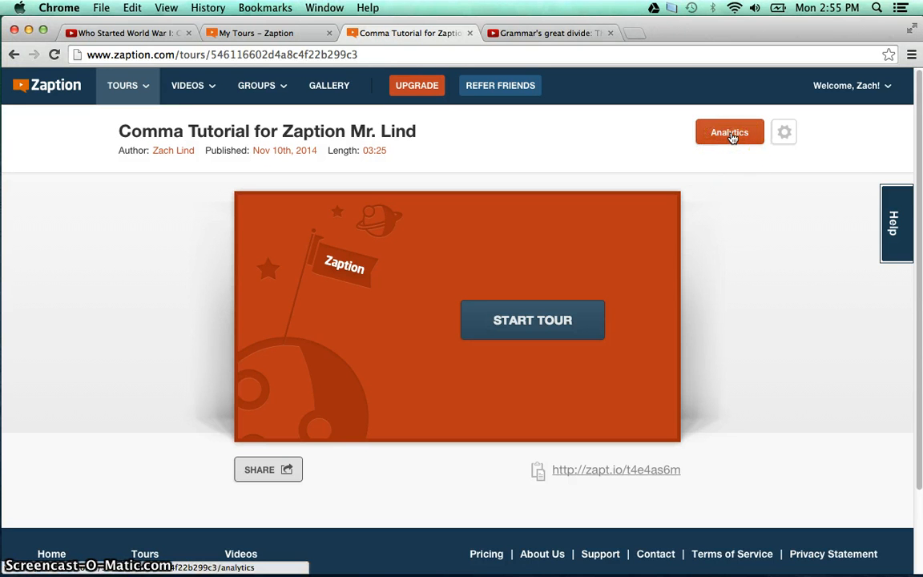
Step: Examine the analytics overview of the "Basis of Money (Demo)" tour from the tour list
click(67, 94)
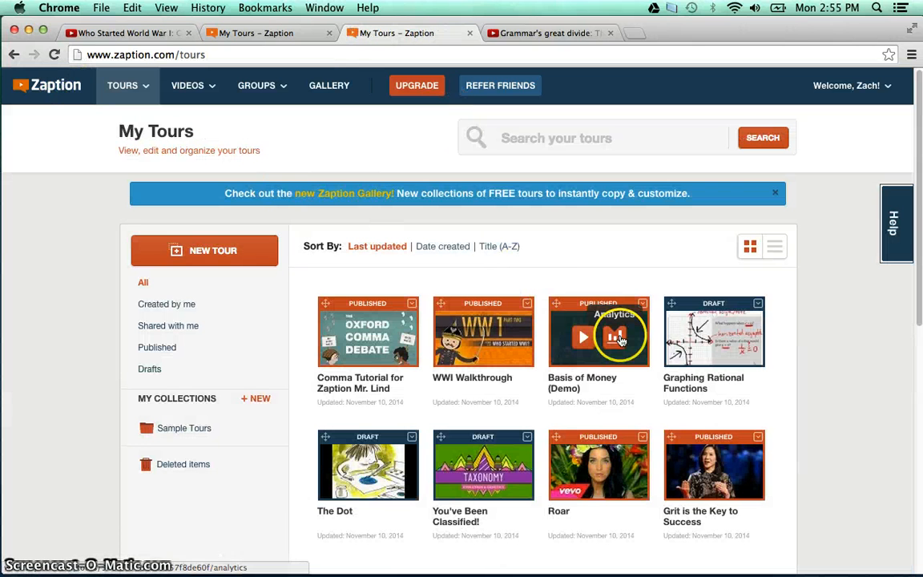
click(617, 339)
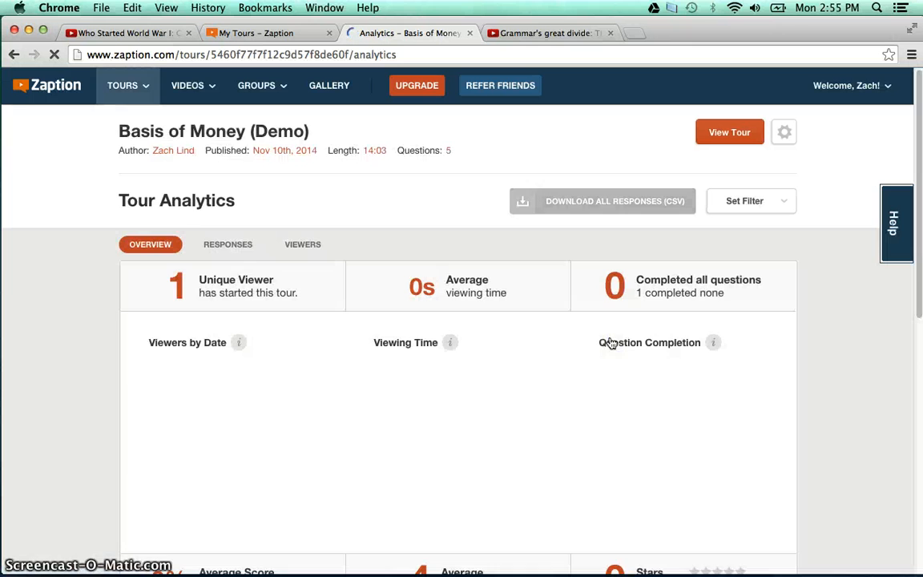
scroll(32, 284, down, 2)
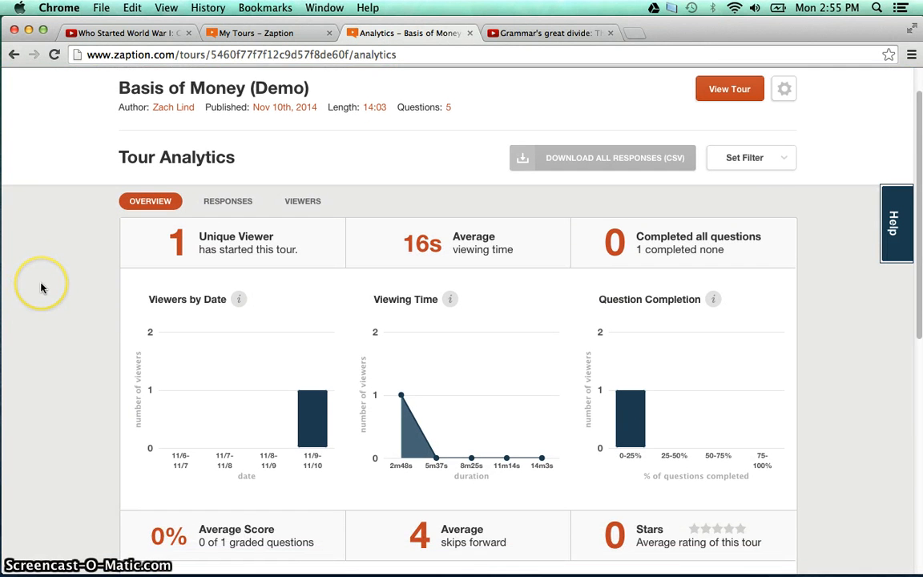
scroll(42, 287, down, 4)
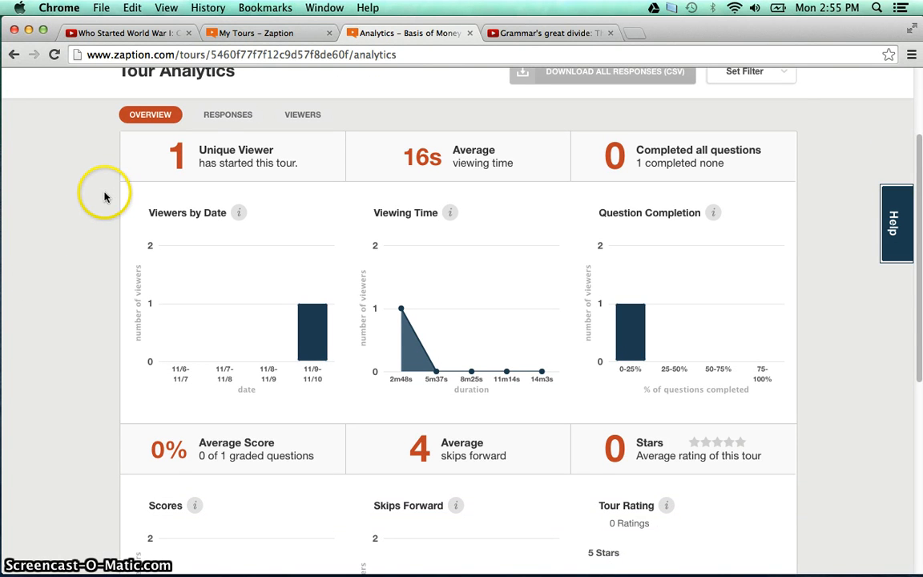
Step: Examine the overview figures and charts for unique viewers, viewing time, question completion, scores, forward skips and tour rating
double_click(173, 149)
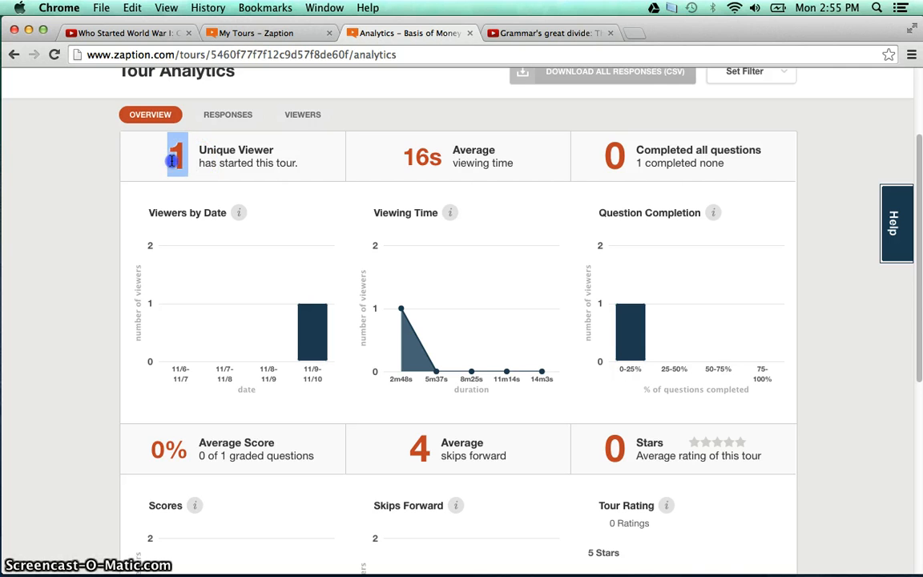
click(308, 165)
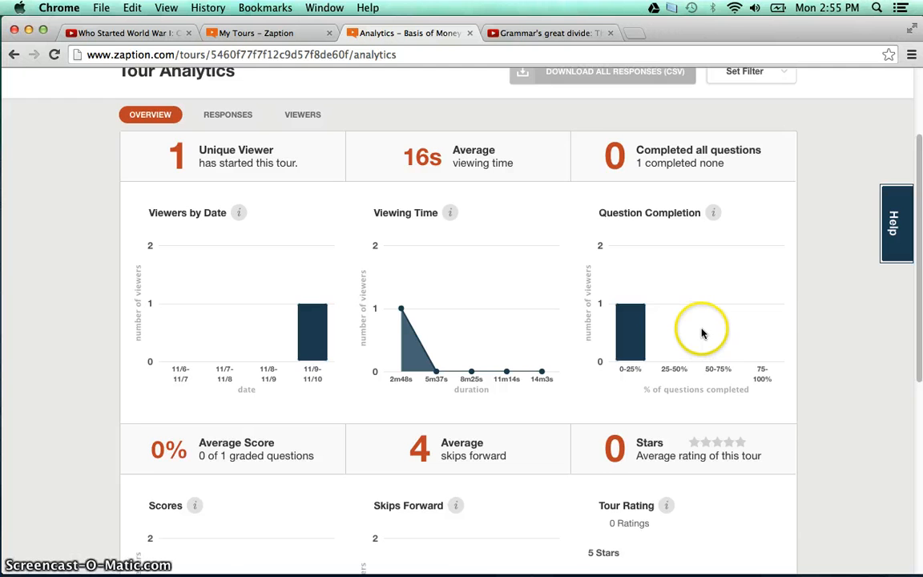
scroll(698, 329, down, 2)
scroll(256, 435, down, 3)
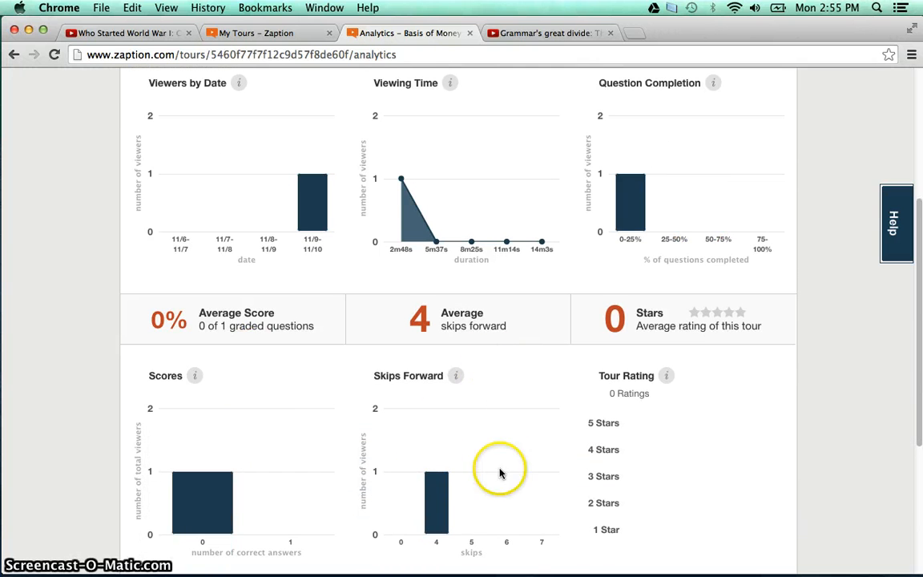
scroll(490, 374, up, 7)
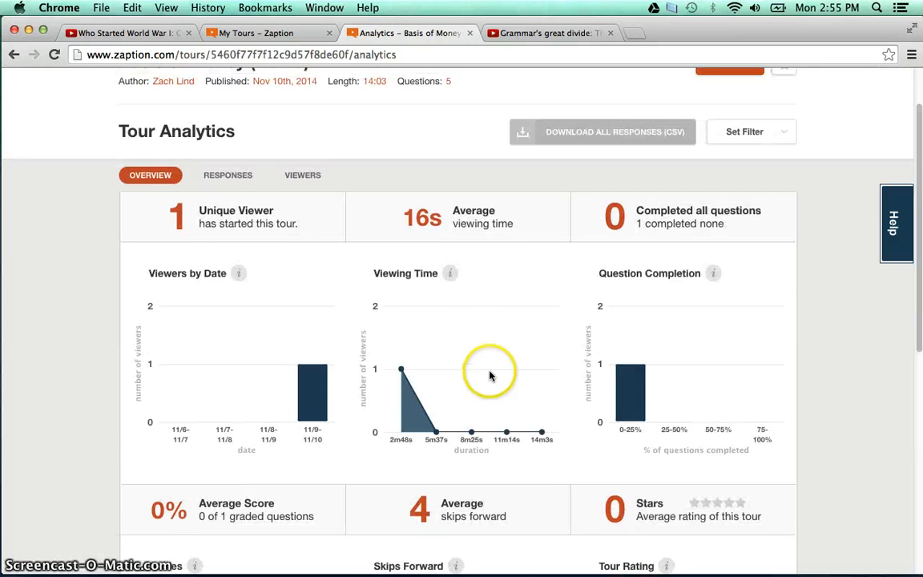
Step: Review the per-question response analytics and the individual viewer statistics of the "Basis of Money (Demo)" tour
click(230, 176)
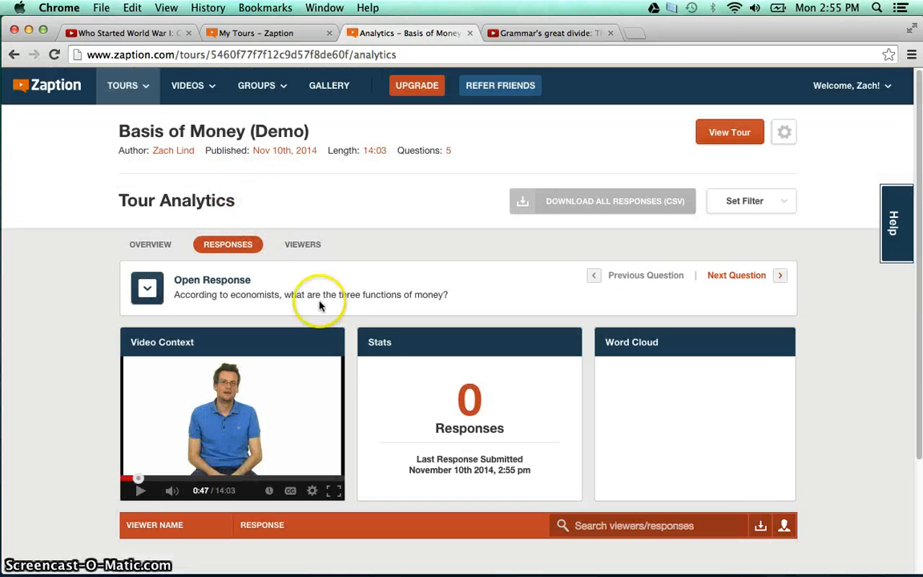
scroll(484, 371, down, 2)
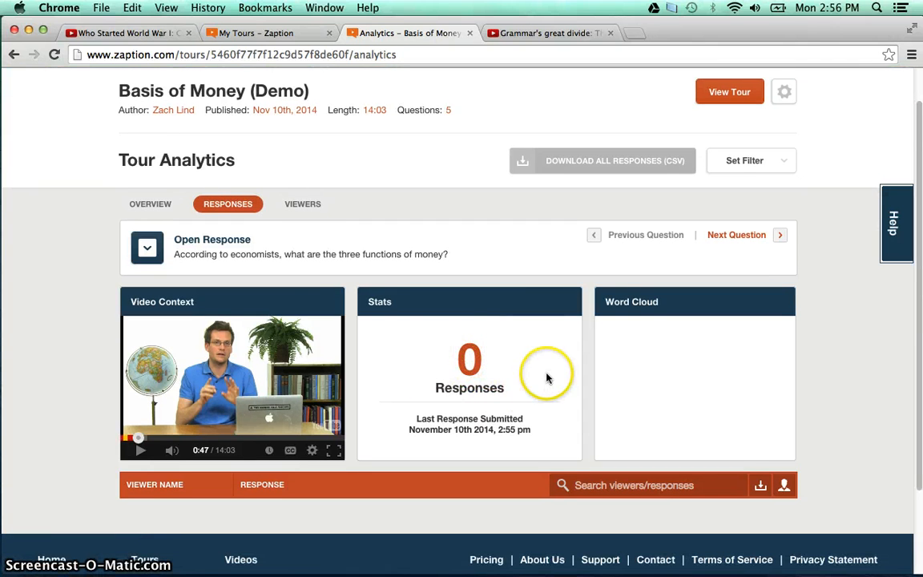
click(303, 206)
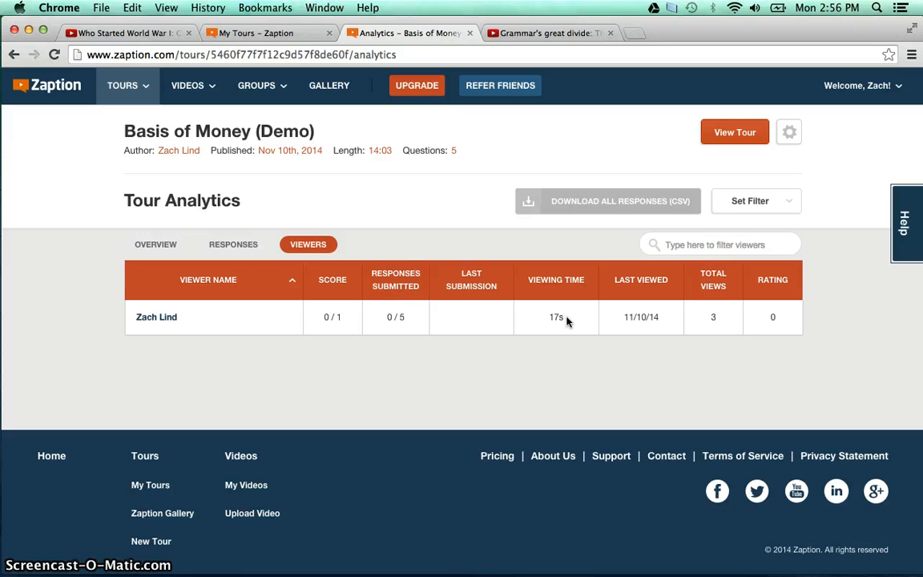
click(239, 245)
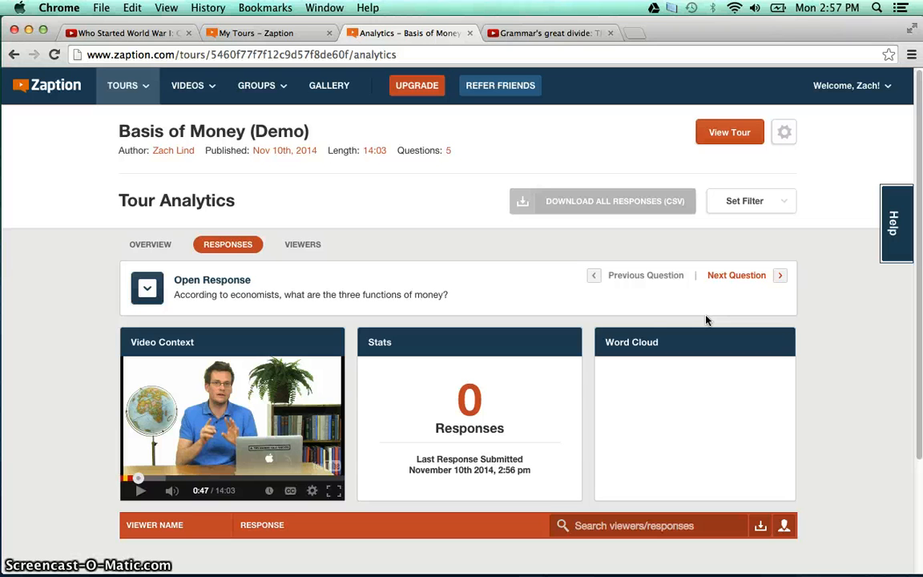
Step: Open the Ithaca City School District website in a new browser tab and find the Instructional Technology link under Technology Department
click(638, 32)
click(289, 80)
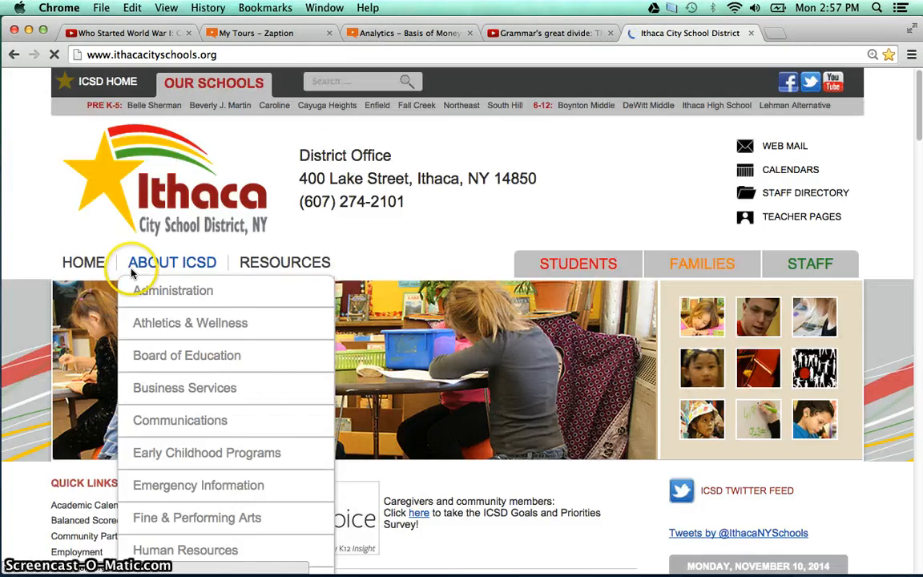
scroll(93, 315, down, 15)
scroll(65, 342, up, 5)
scroll(68, 346, up, 10)
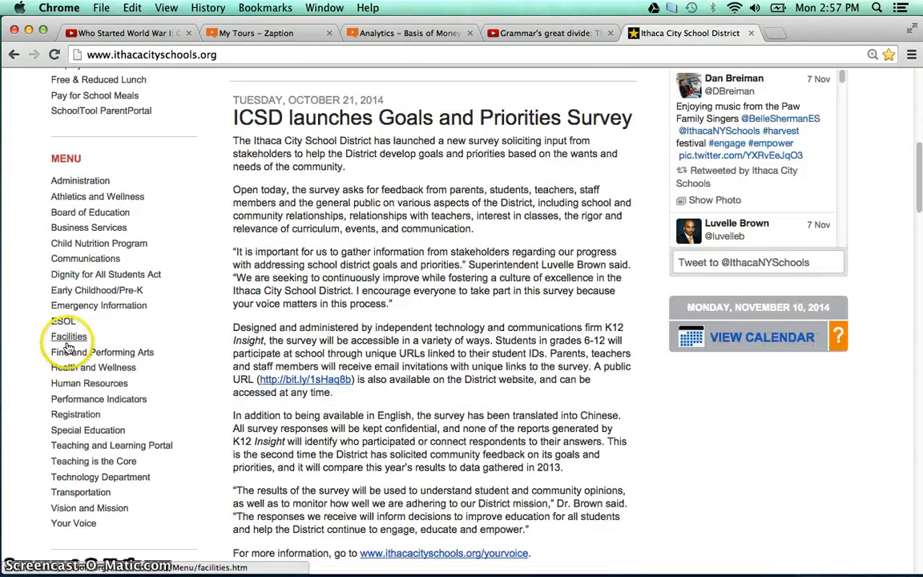
click(95, 478)
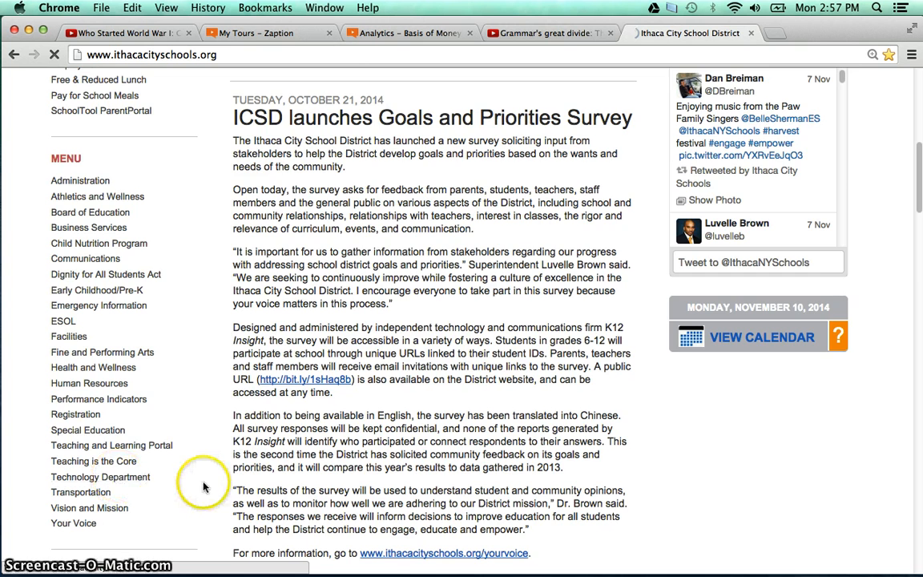
scroll(201, 478, down, 10)
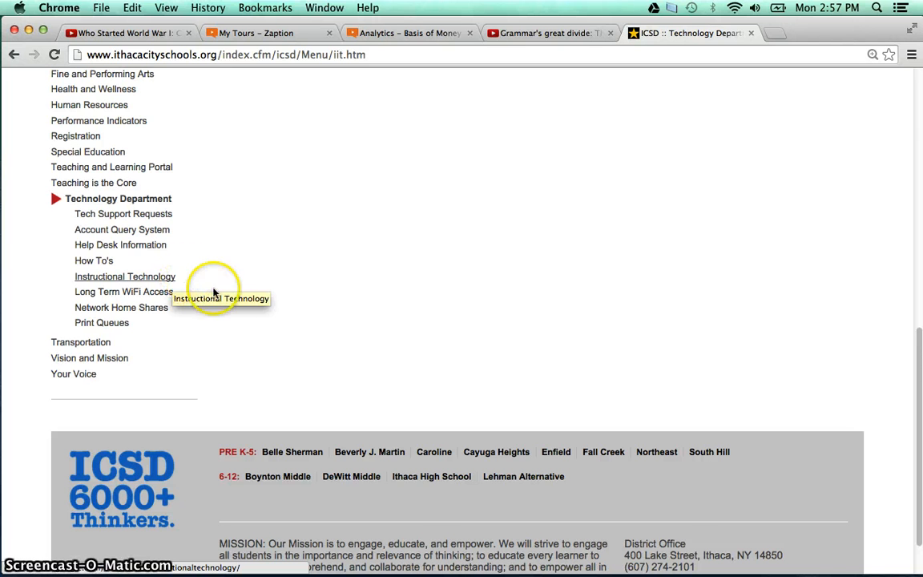
mouse_move(465, 570)
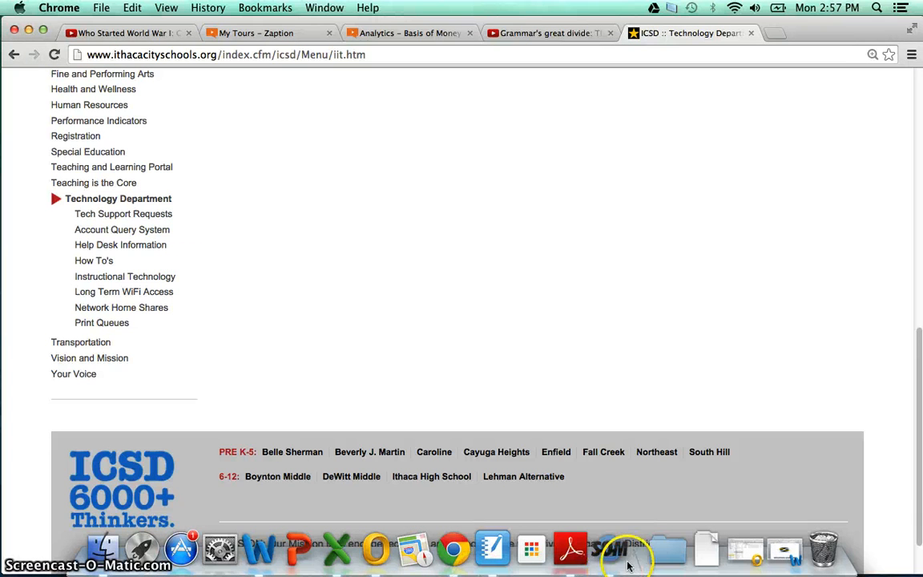